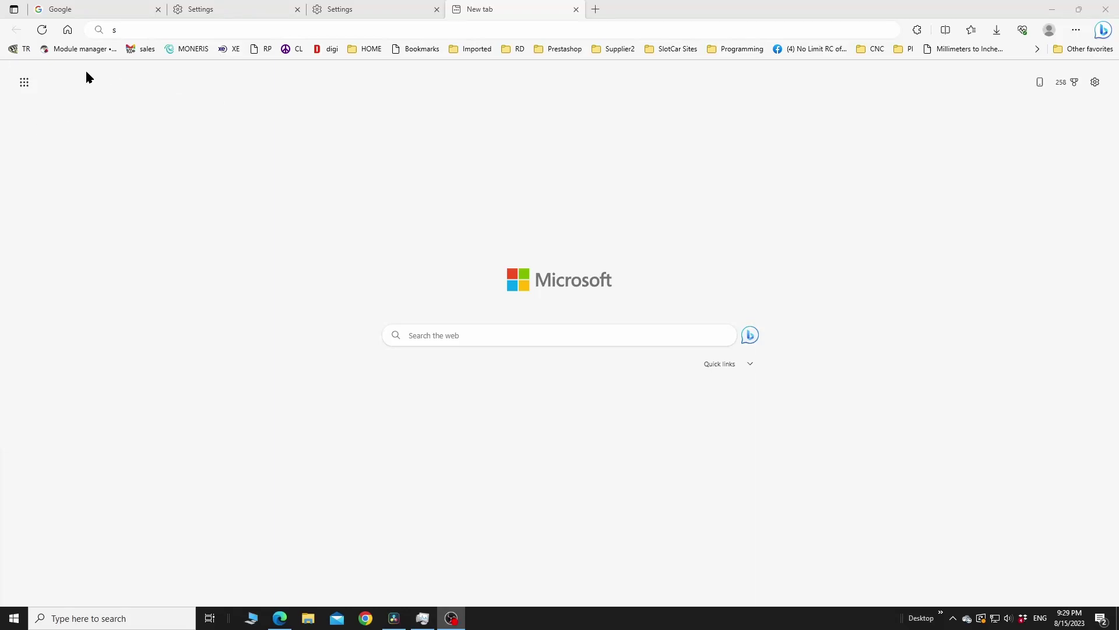
# Step: Go to trackmateracing.com and open the RC Car Lap Counter support page
pyautogui.click(195, 27)
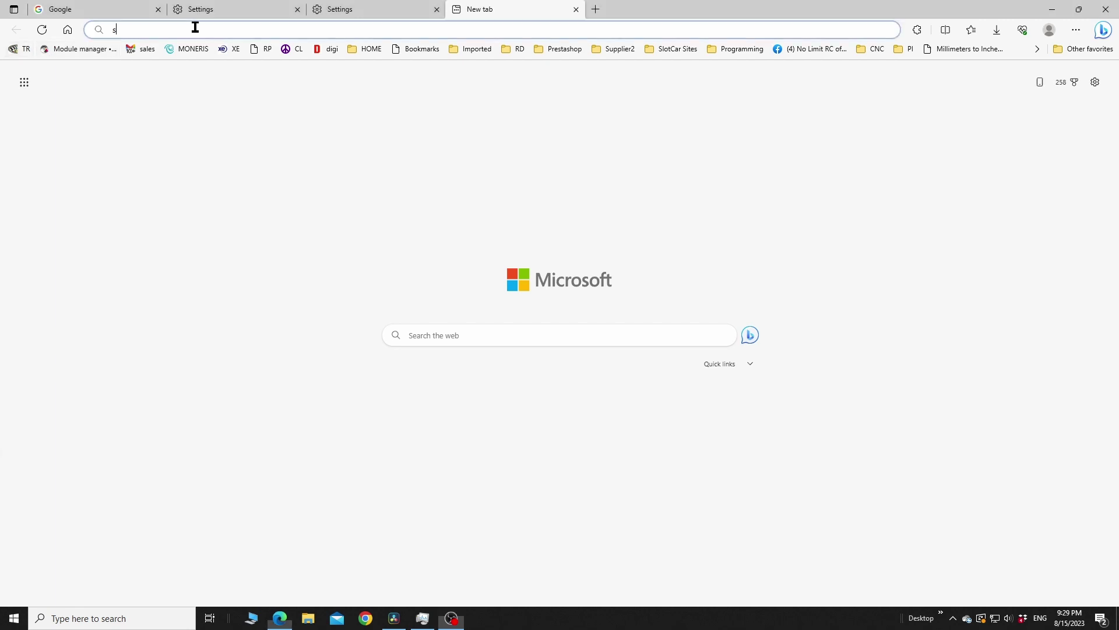
pyautogui.write('trac')
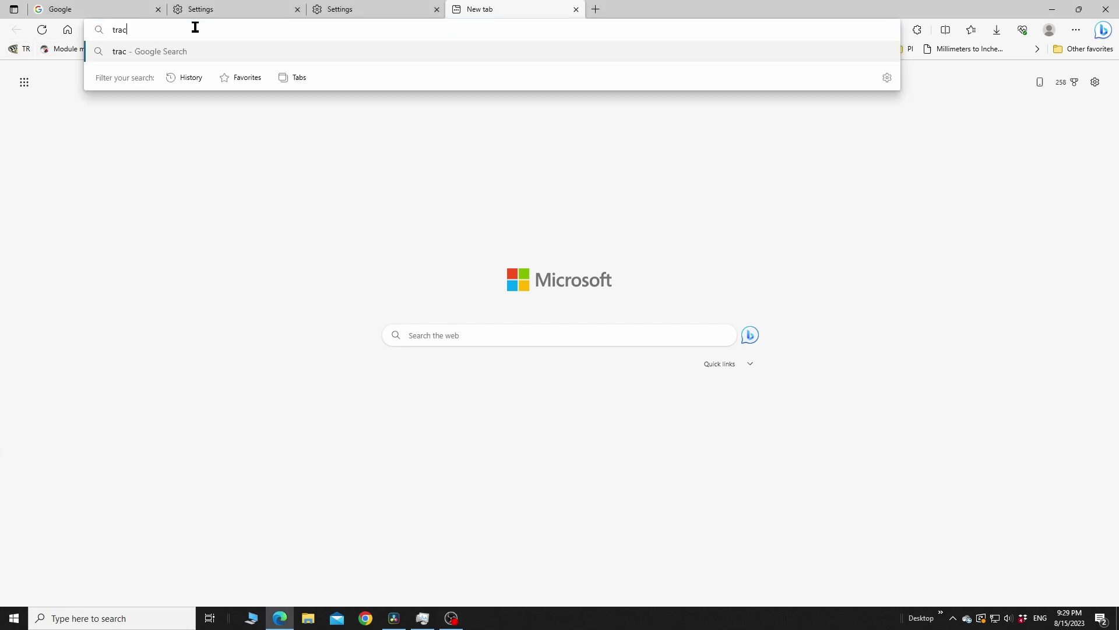
pyautogui.write('kmateracing.com')
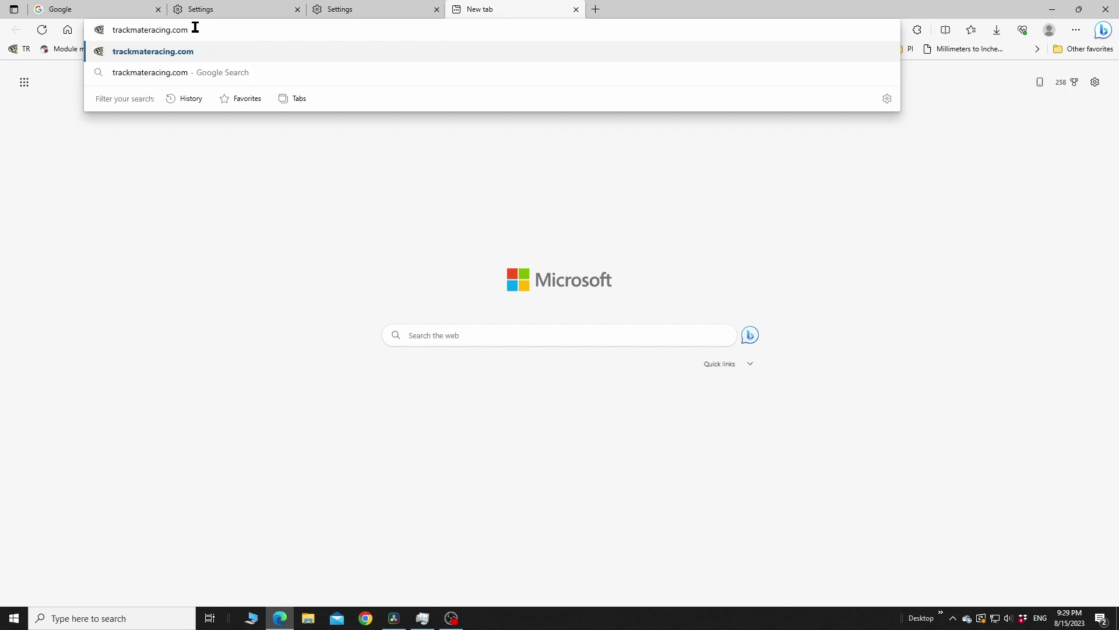
pyautogui.press('Return')
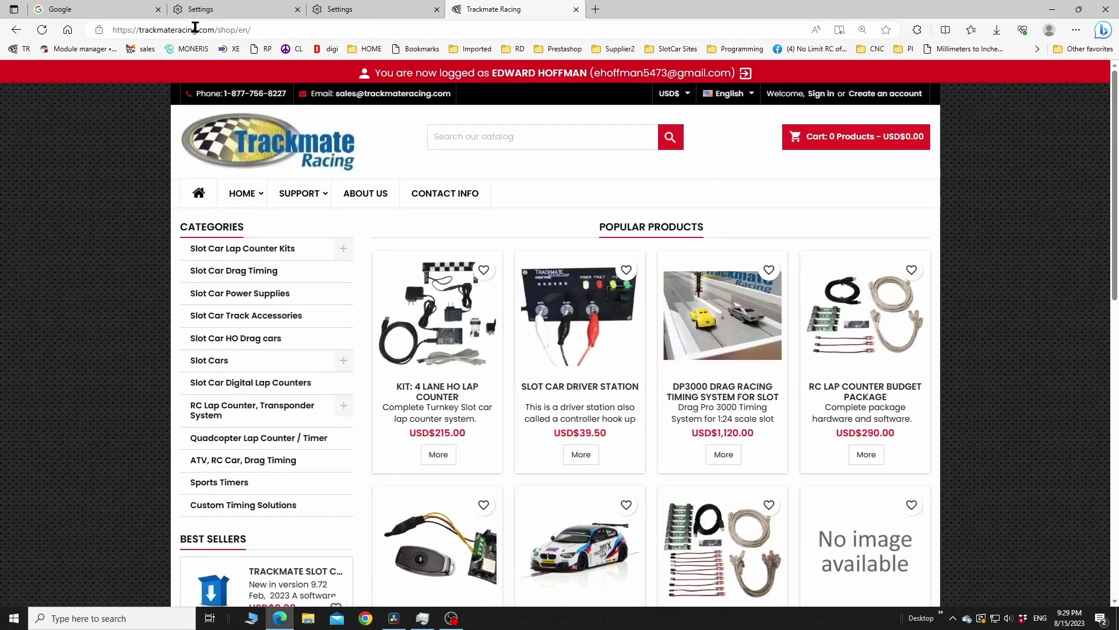
pyautogui.moveTo(330, 193)
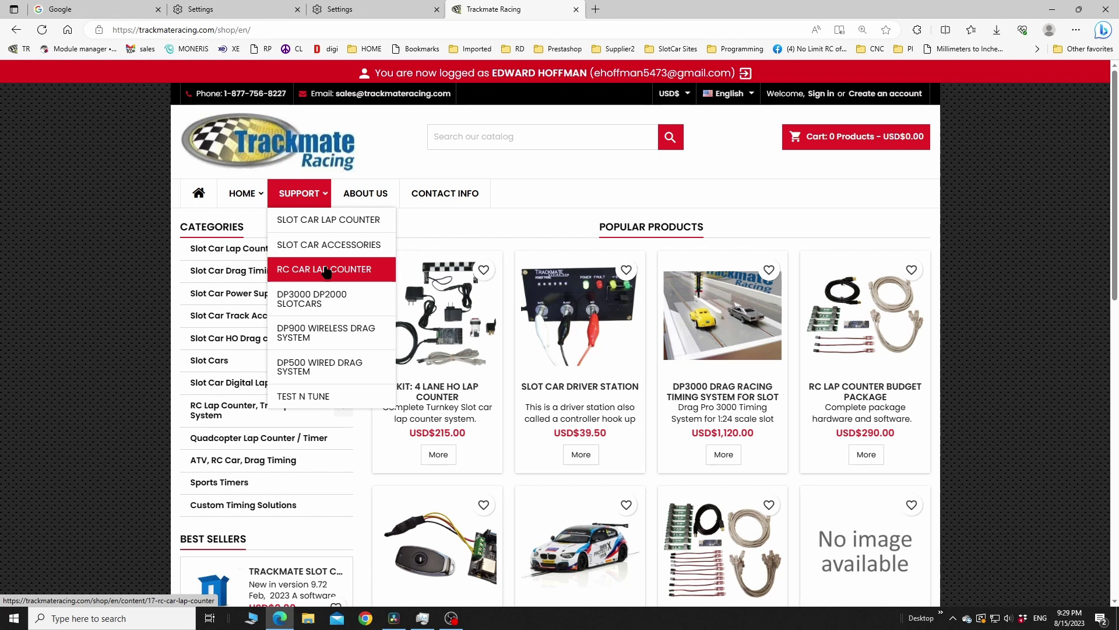
pyautogui.click(327, 273)
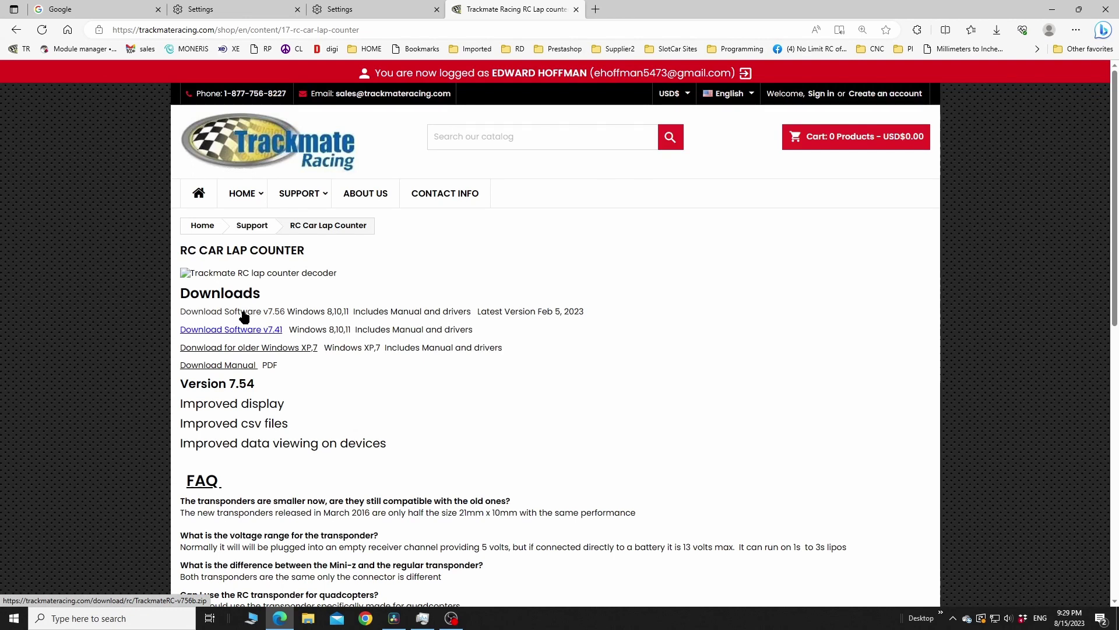
# Step: Download the RC lap counter software v7.56 and open the downloaded TrackmateRC-v756b zip archive
pyautogui.click(244, 316)
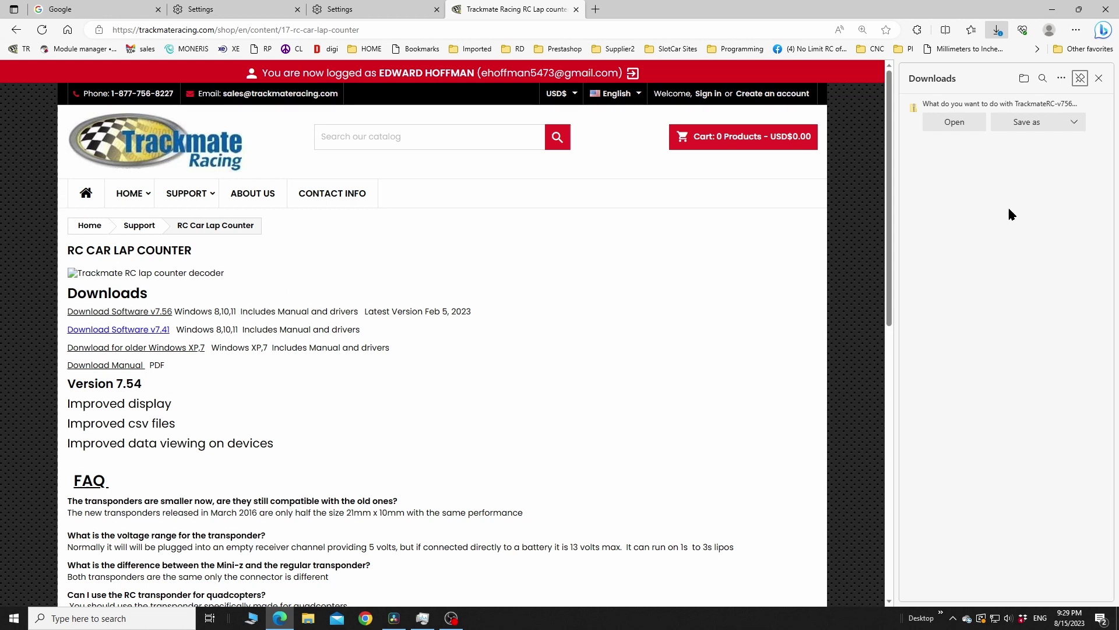
pyautogui.click(1099, 79)
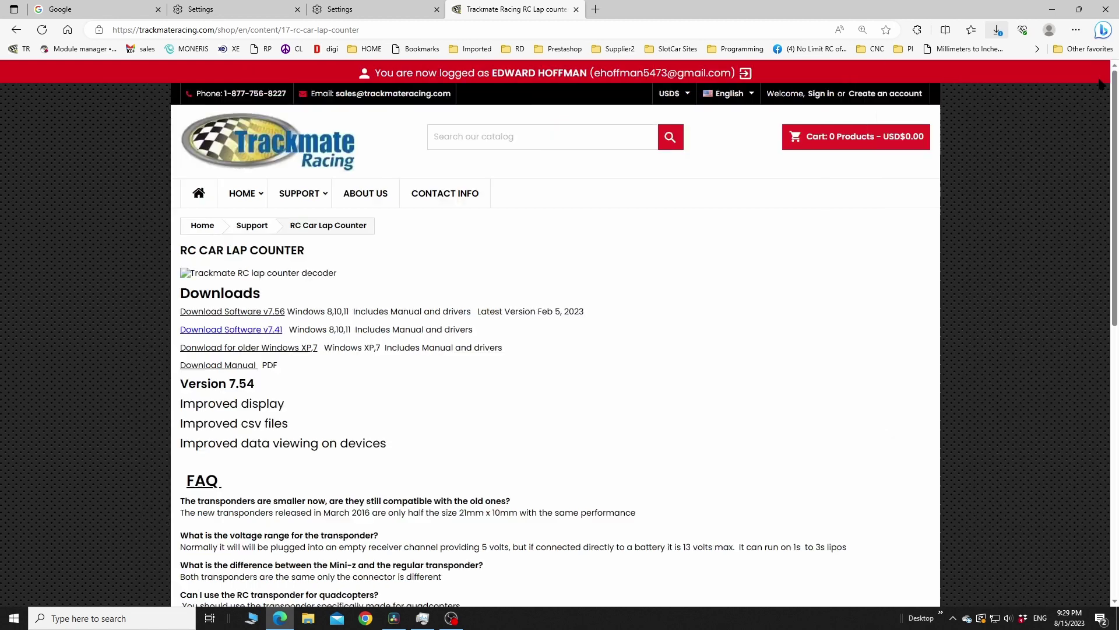
pyautogui.click(1077, 30)
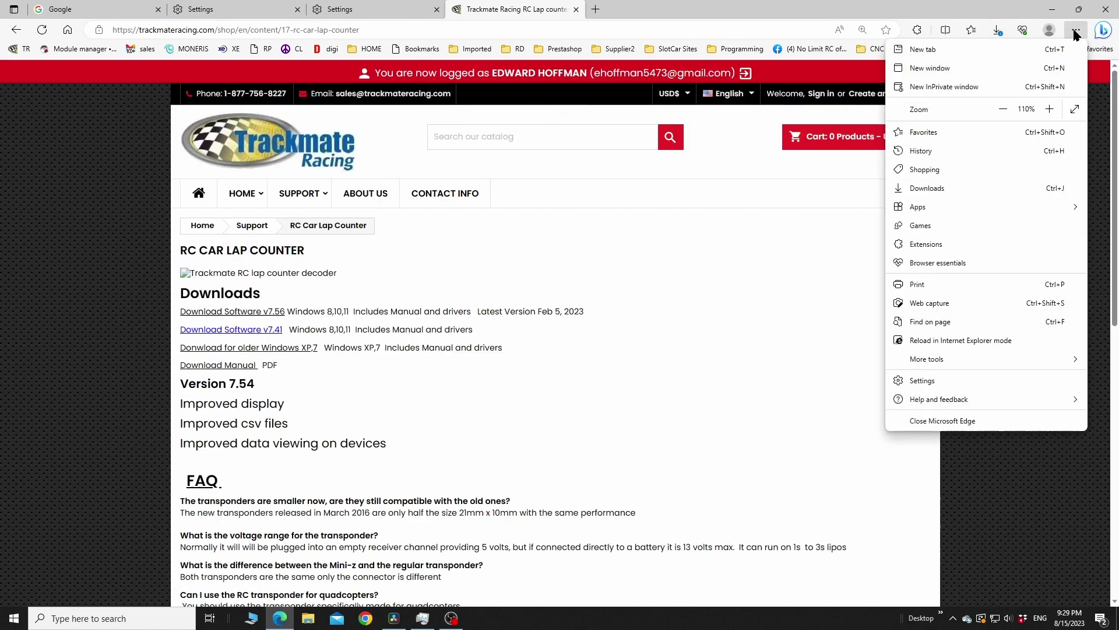
pyautogui.click(933, 188)
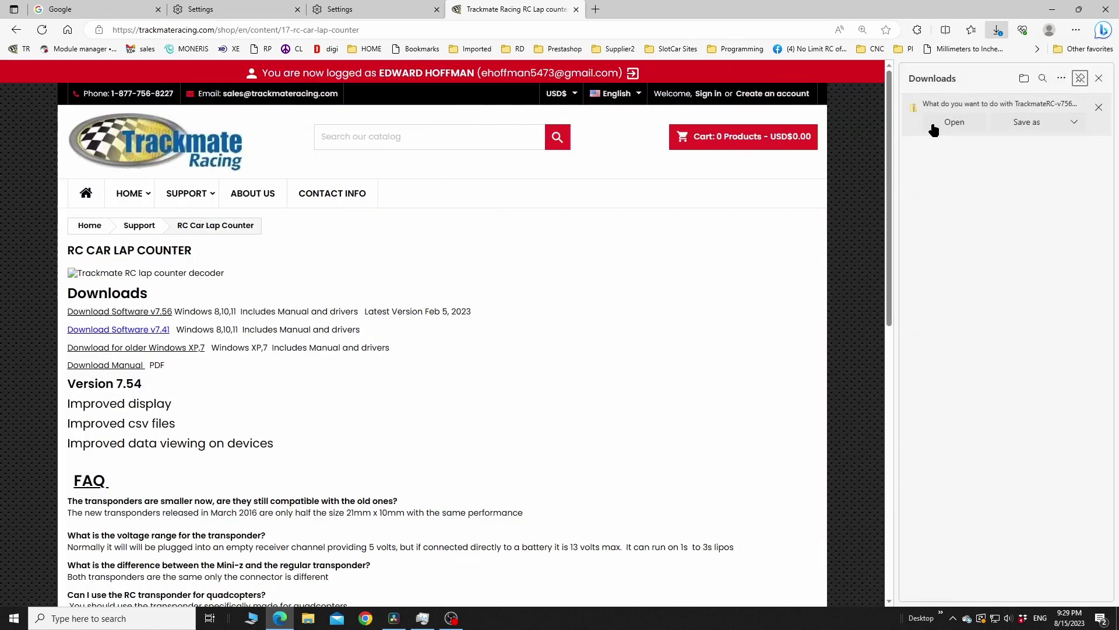
pyautogui.click(966, 124)
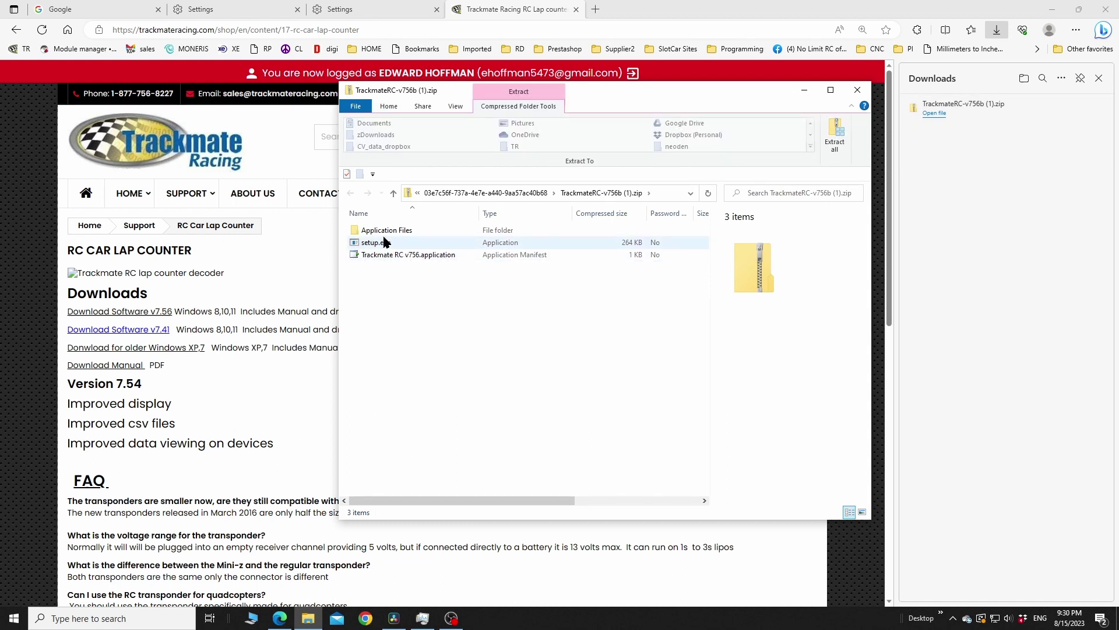
# Step: Run setup.exe from the archive despite the SmartScreen block, install Trackmate RC v756, and acknowledge its keyboard mode notice
pyautogui.click(370, 245)
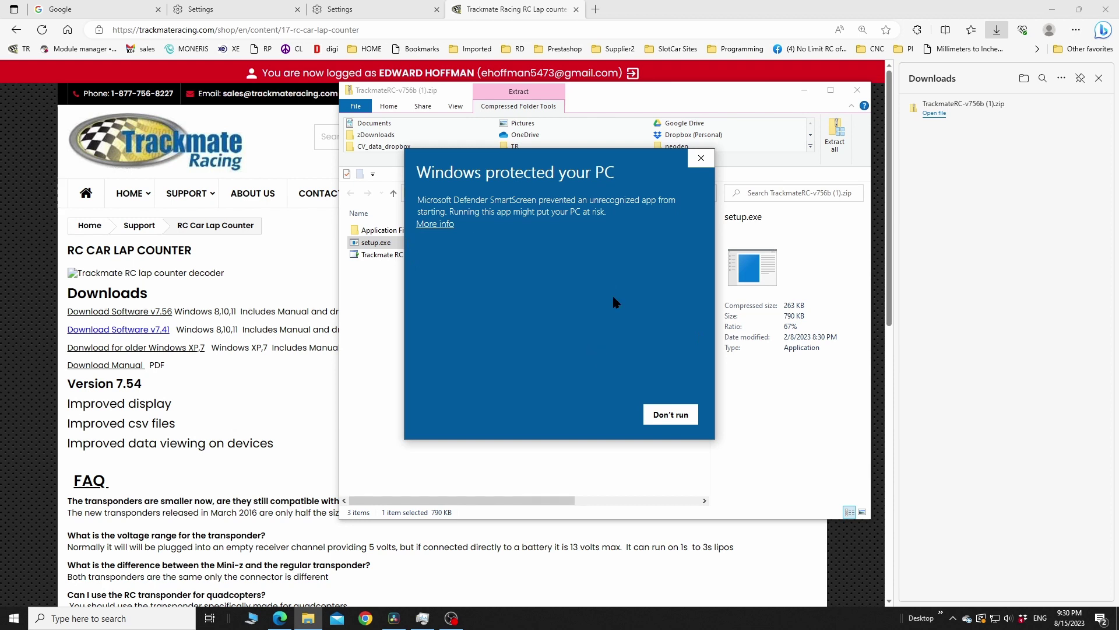
pyautogui.click(431, 225)
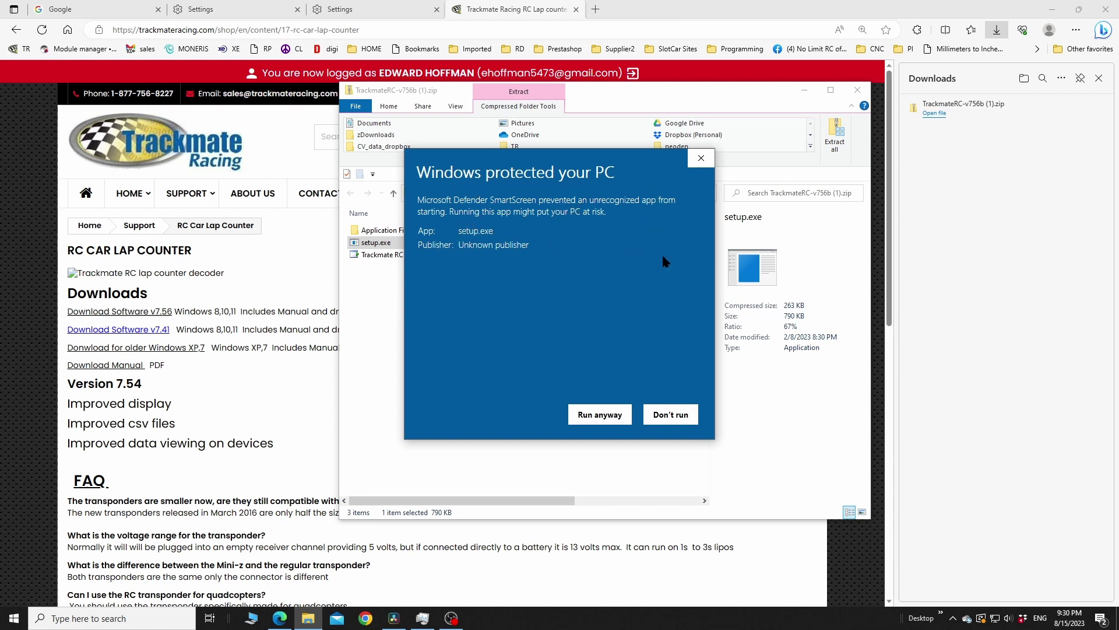
pyautogui.click(598, 414)
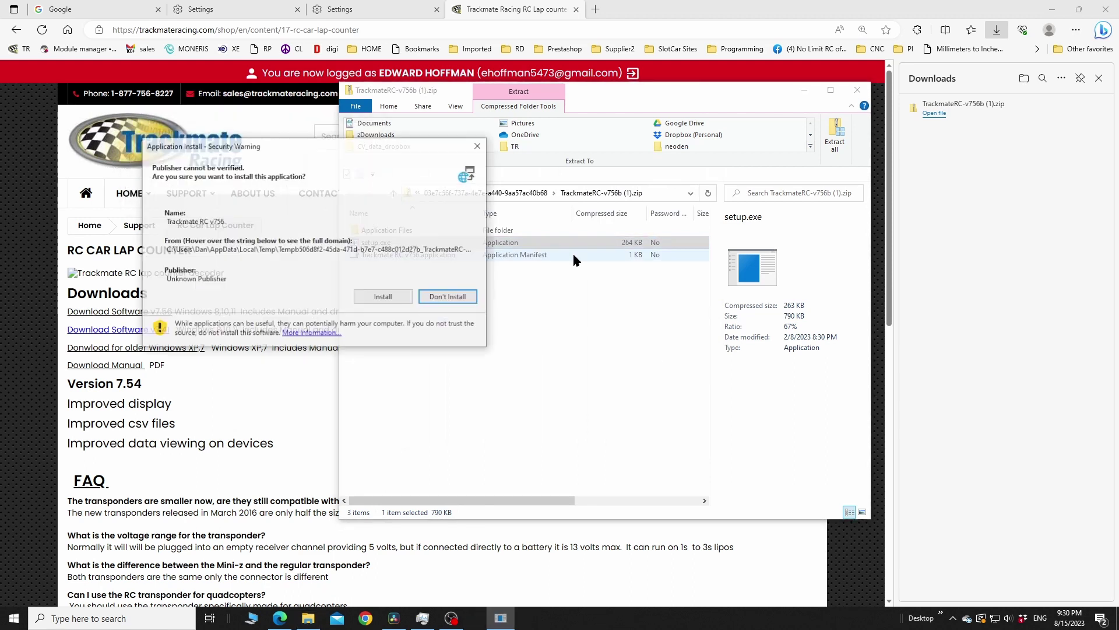
pyautogui.click(390, 296)
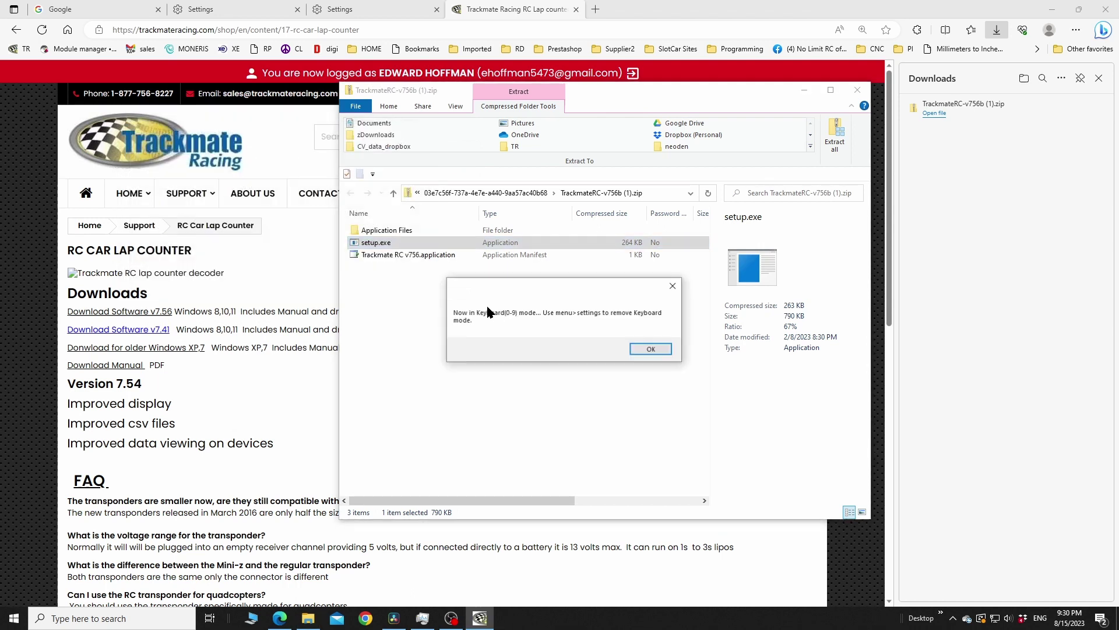
pyautogui.click(655, 349)
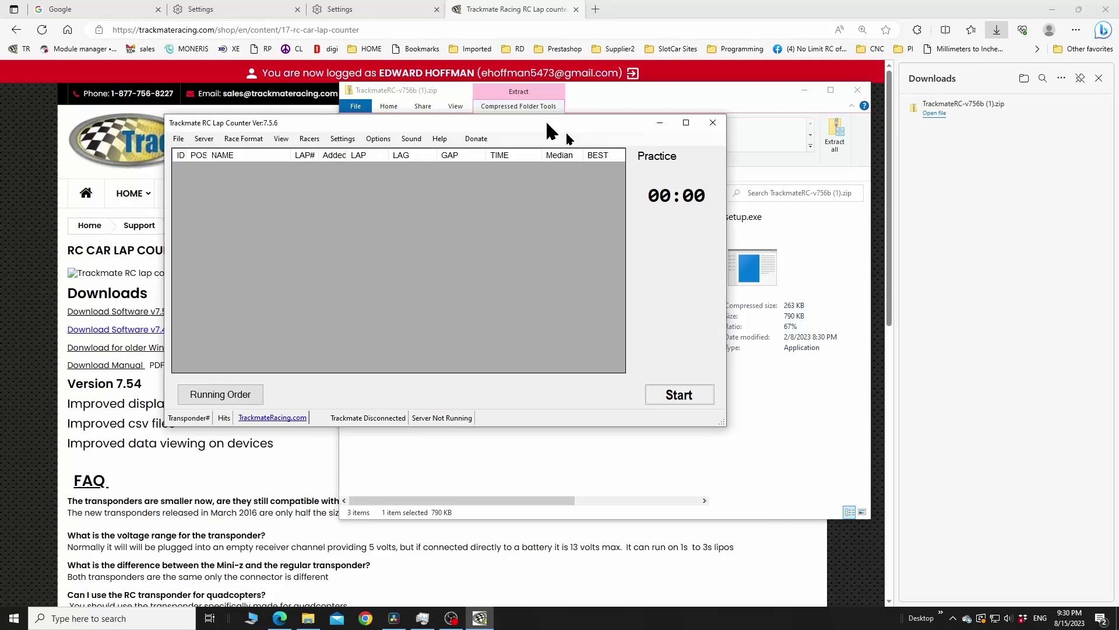
pyautogui.moveTo(548, 124); pyautogui.dragTo(616, 166)
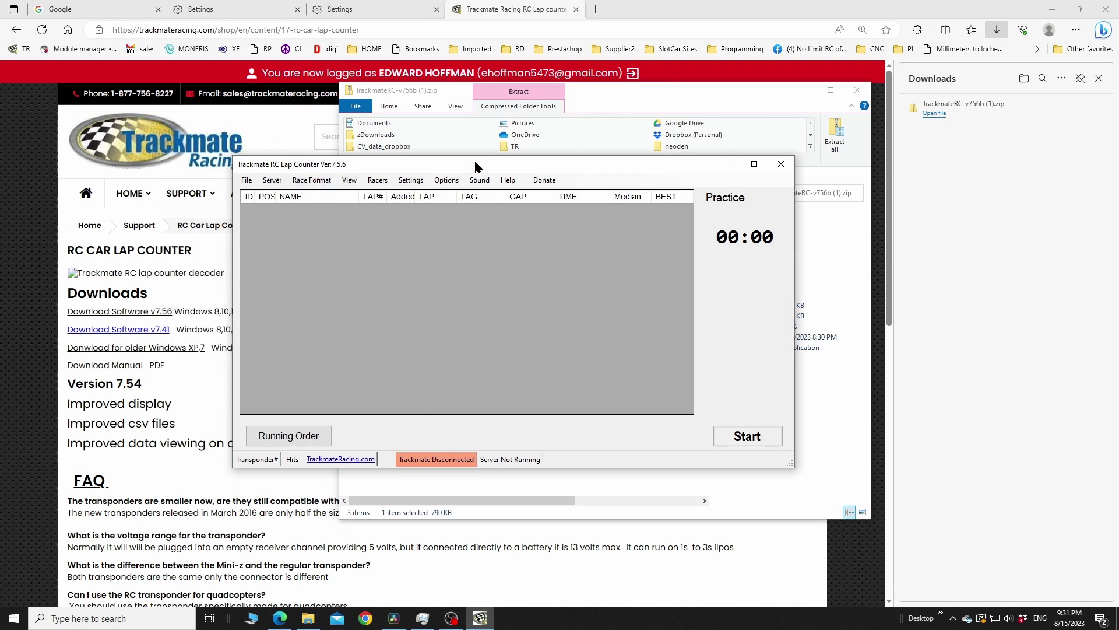
pyautogui.moveTo(474, 166); pyautogui.dragTo(493, 96)
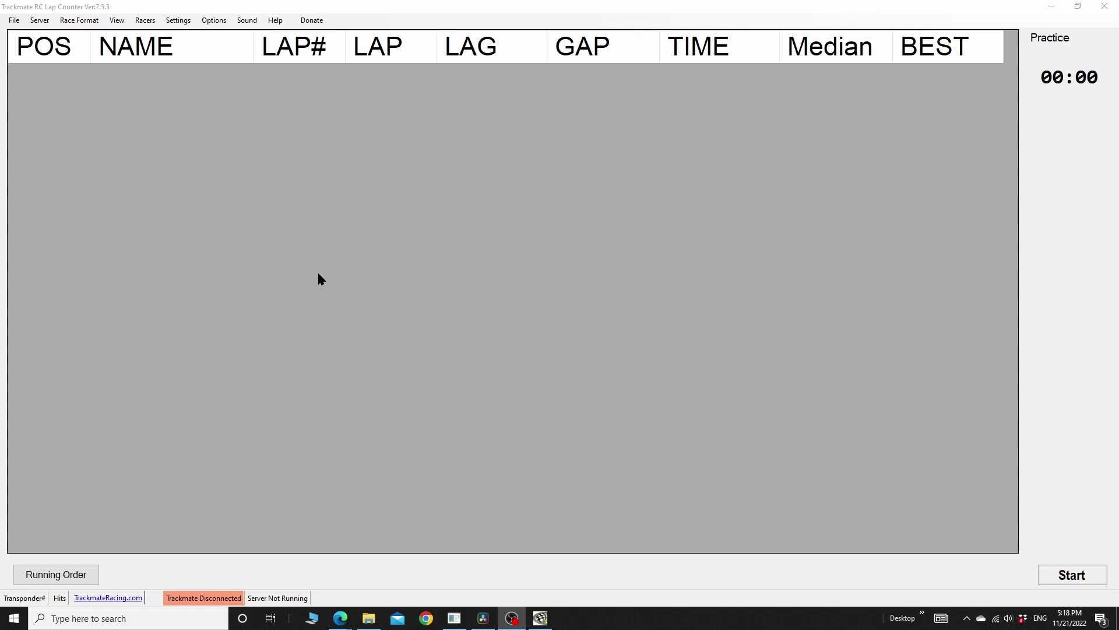
# Step: Install the FTDI USB driver from the lap counter program, extracting the package and accepting the license agreement
pyautogui.click(273, 22)
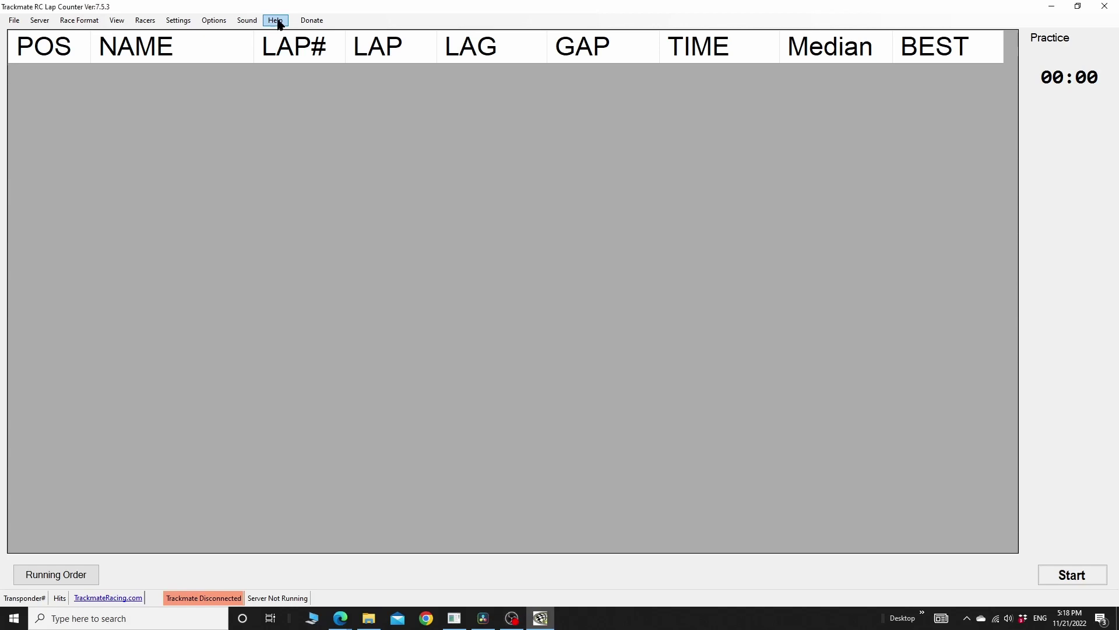
pyautogui.click(274, 21)
pyautogui.click(315, 47)
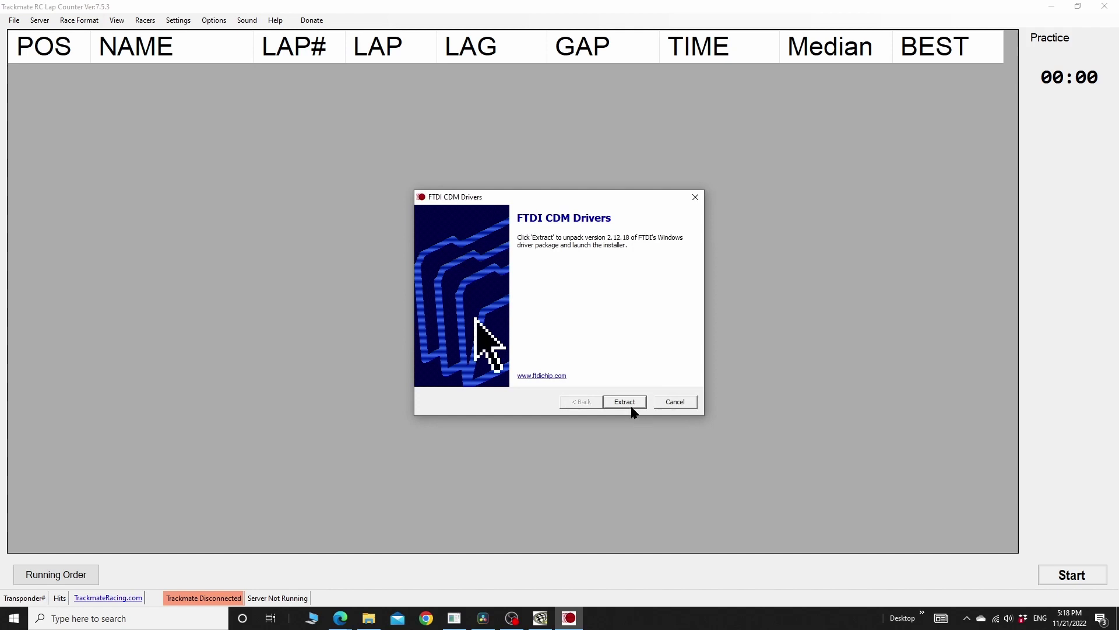
pyautogui.click(628, 403)
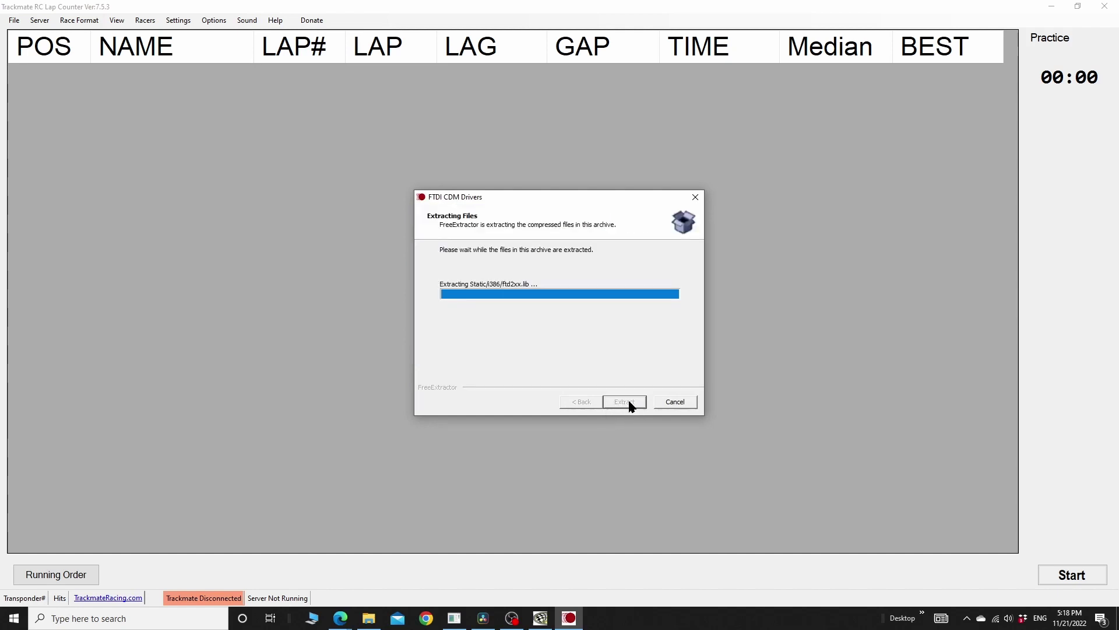
pyautogui.click(315, 307)
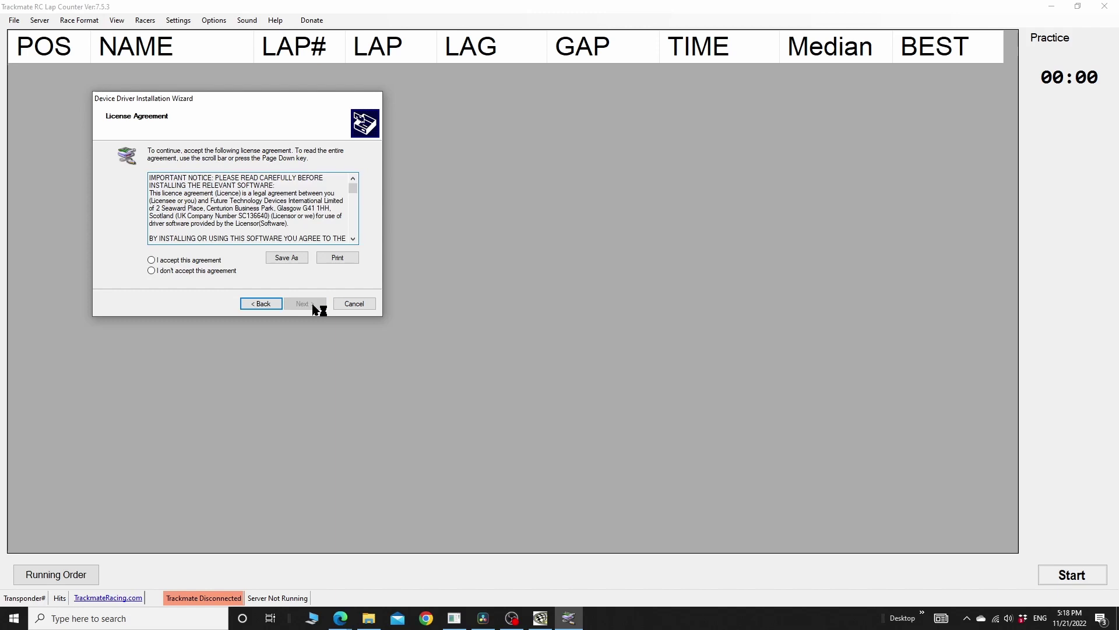
pyautogui.click(195, 263)
pyautogui.click(303, 307)
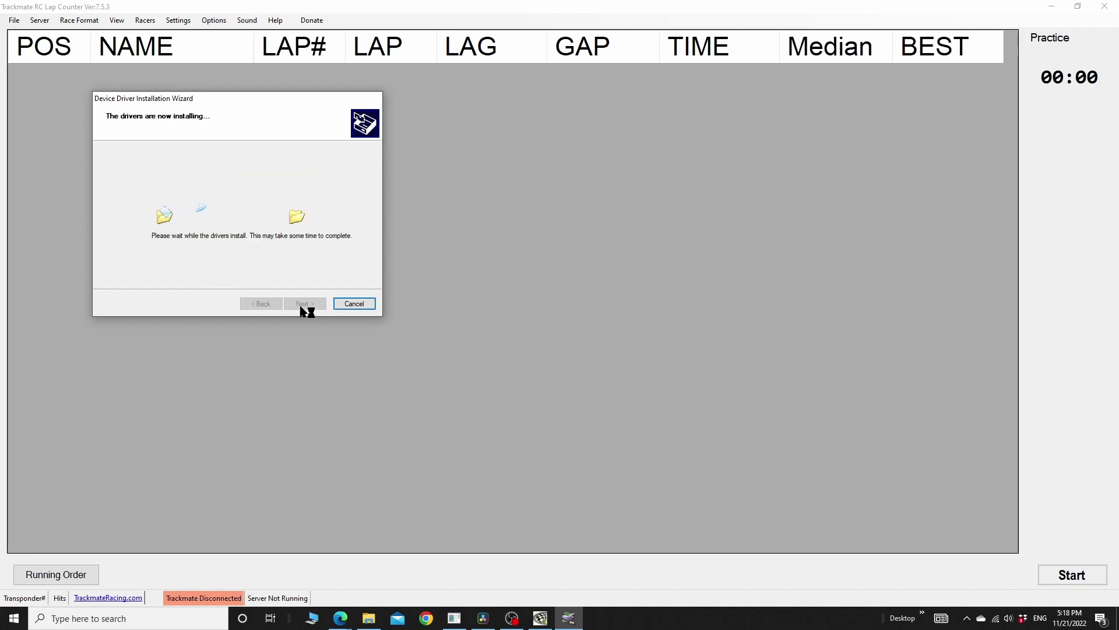
pyautogui.click(303, 304)
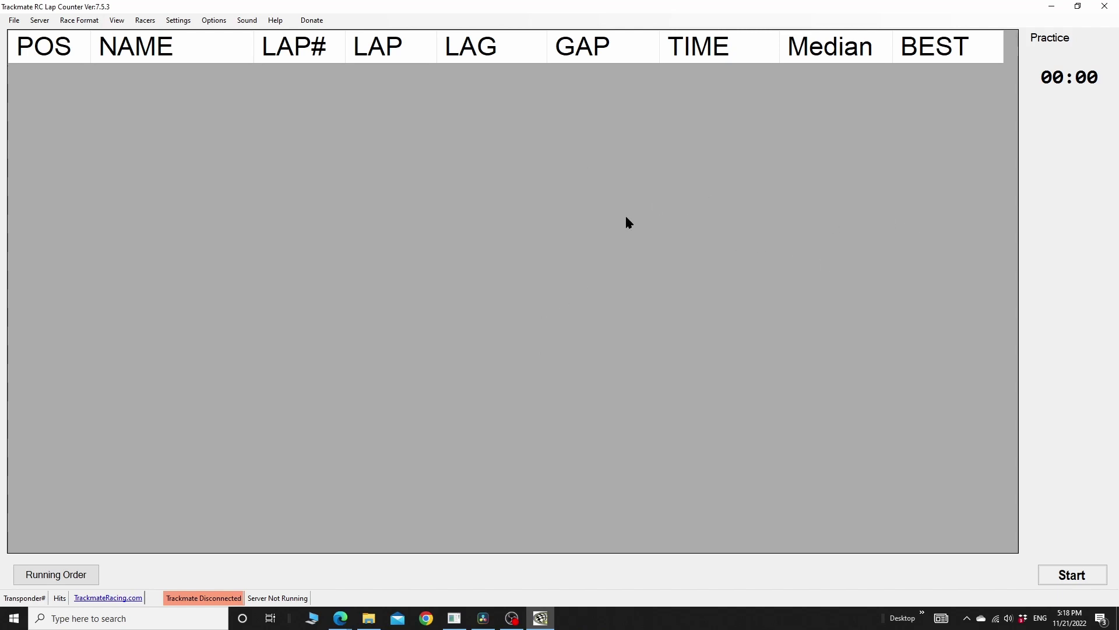
# Step: Check the com port choices in the lap counter settings and confirm COM6 with Keyboard(0-9) mode
pyautogui.click(177, 21)
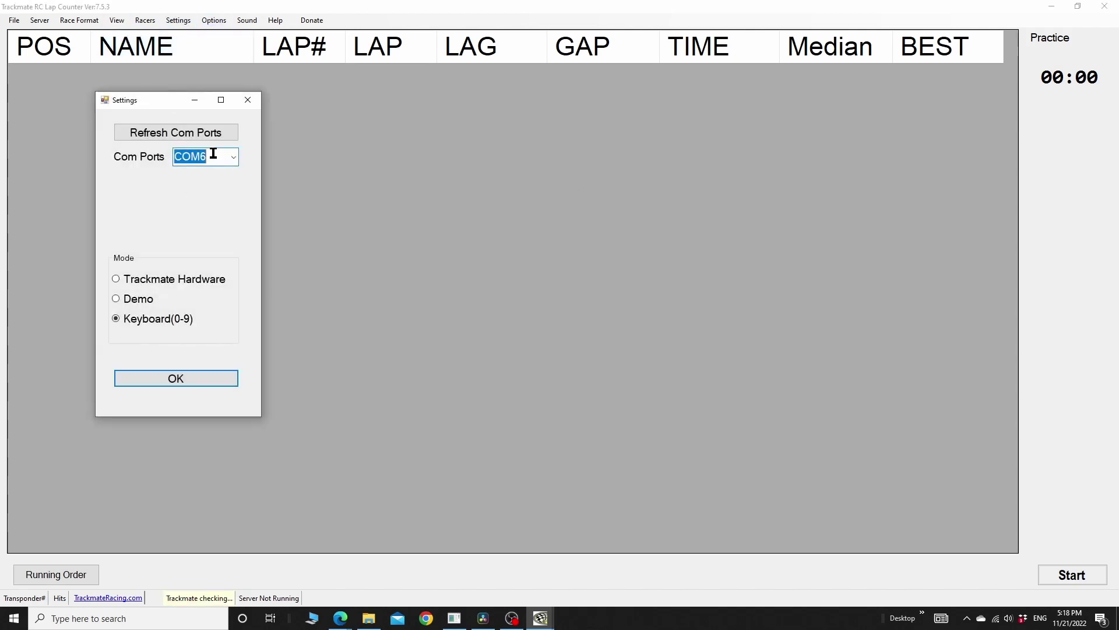
pyautogui.click(233, 156)
pyautogui.click(233, 156)
pyautogui.click(225, 156)
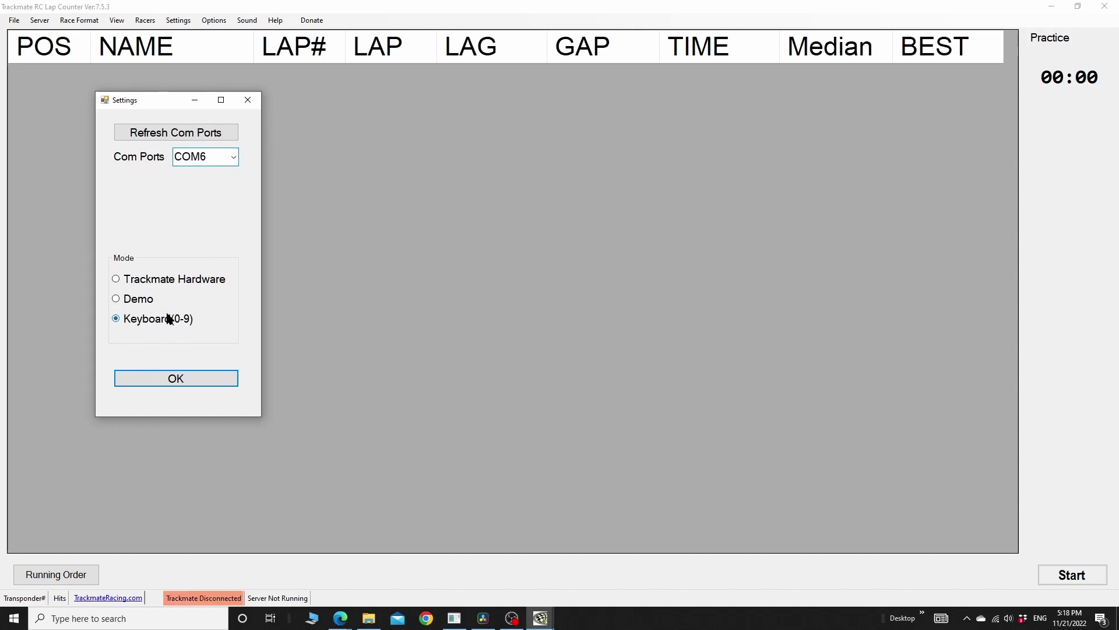
pyautogui.click(192, 382)
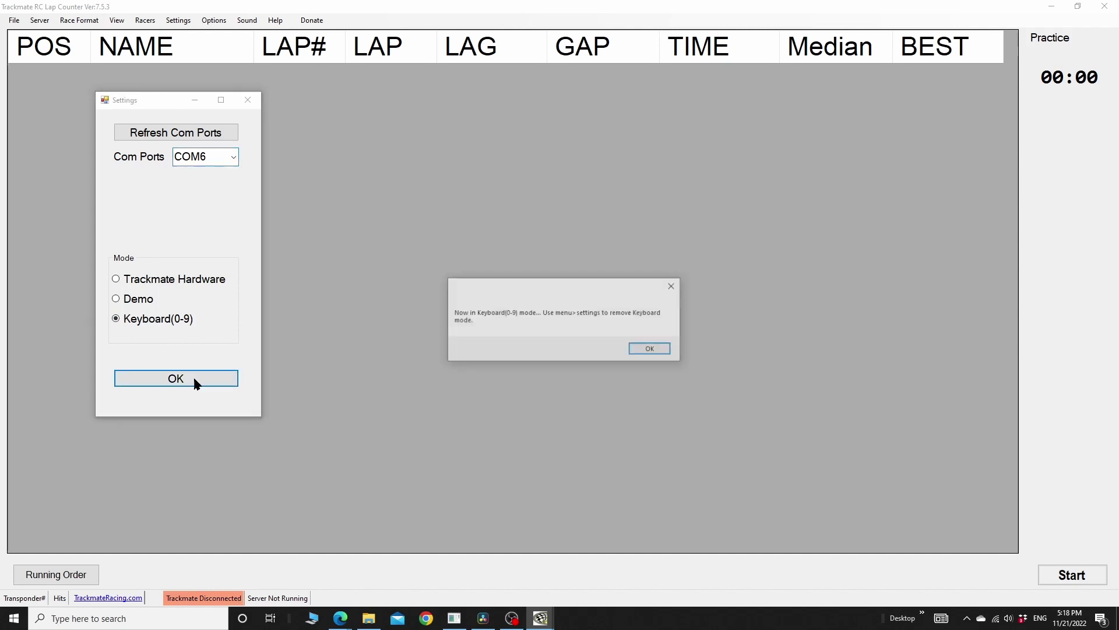
pyautogui.click(647, 348)
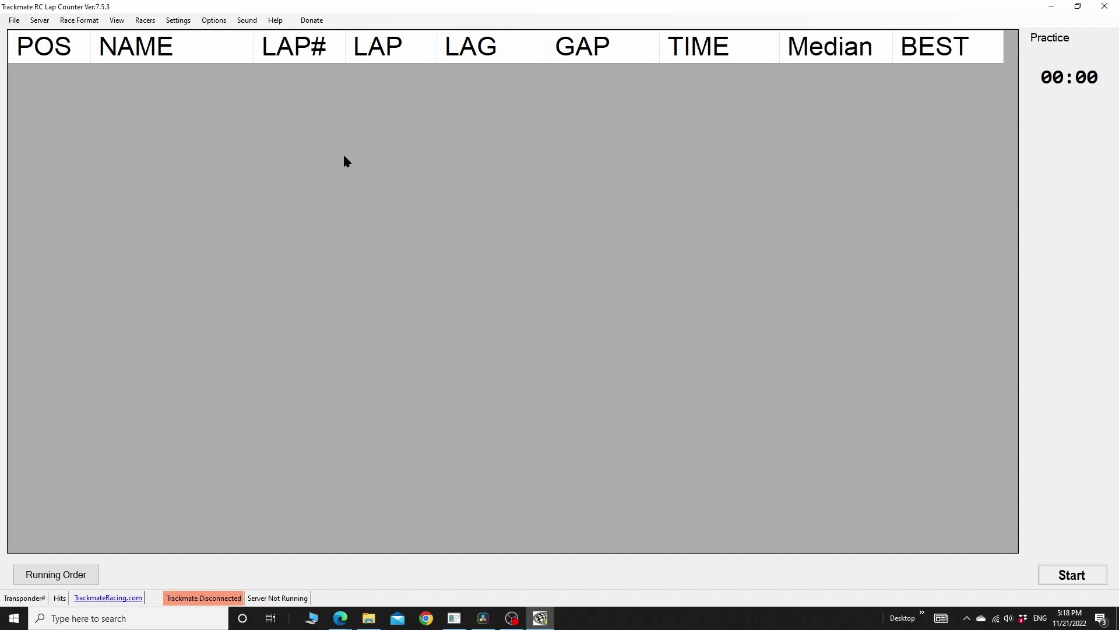
# Step: Open the RC Lap Counter user manual, skim its hardware and software sections, and close it
pyautogui.click(275, 21)
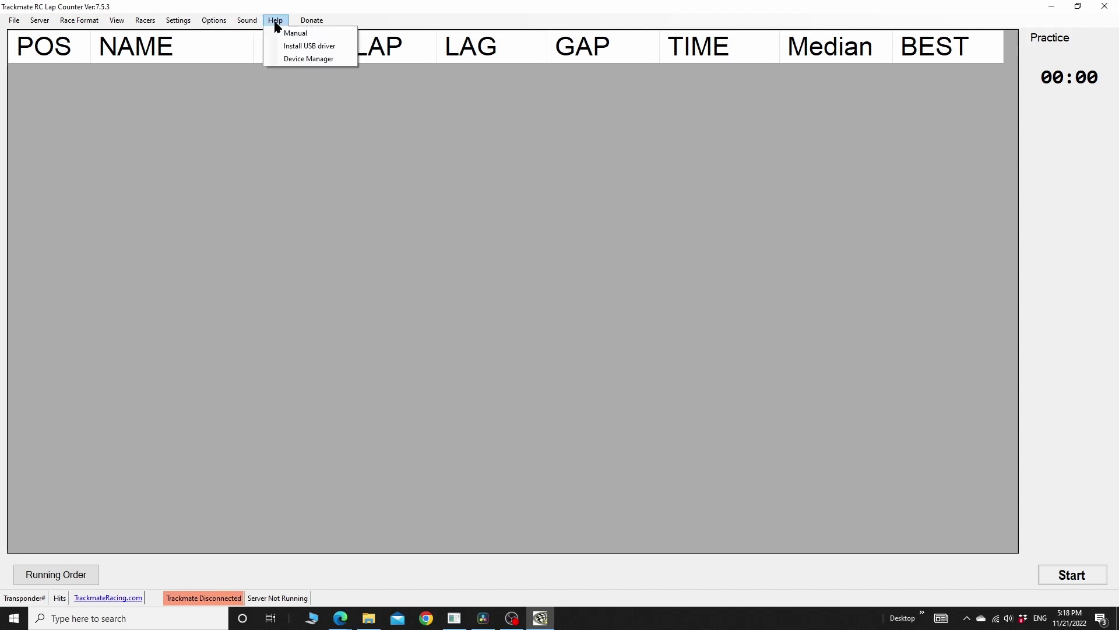
pyautogui.click(295, 33)
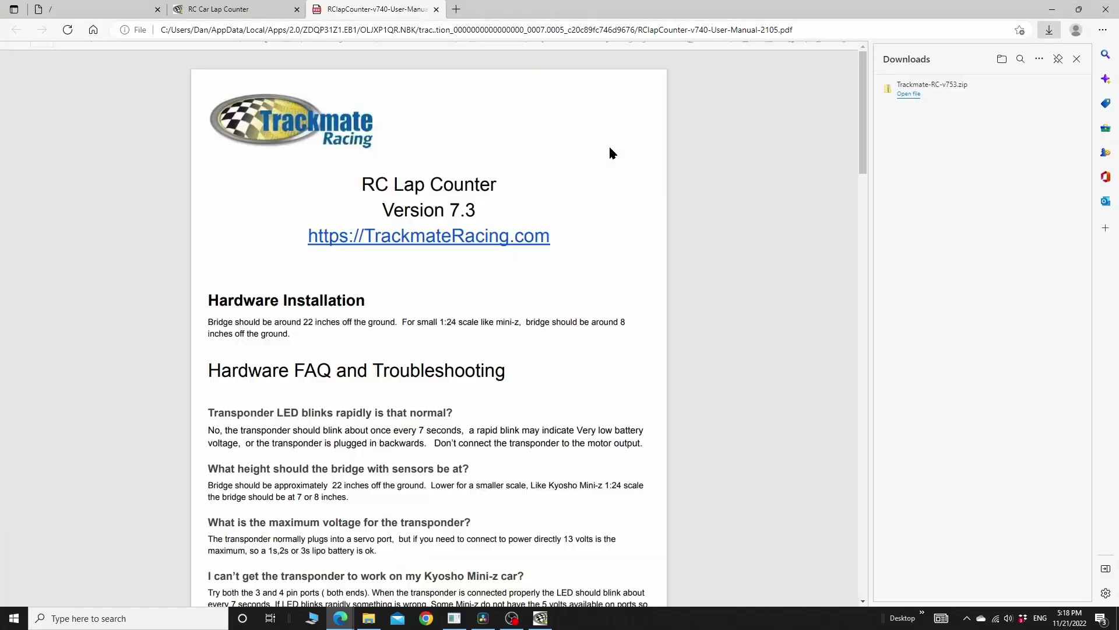
pyautogui.scroll(-20, 541, 285)
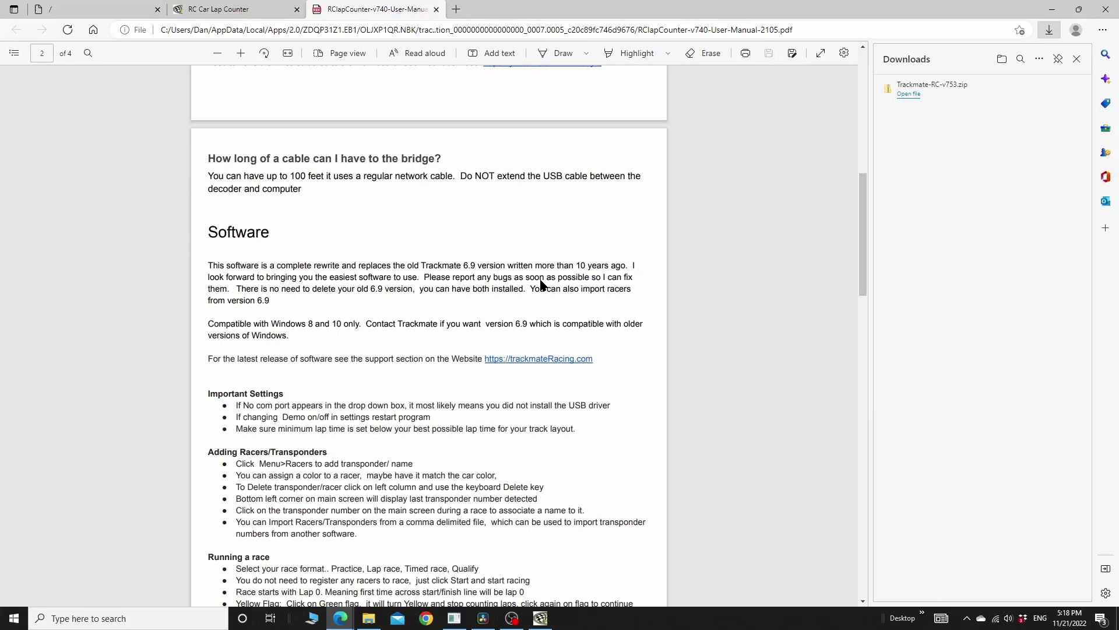
pyautogui.scroll(20, 542, 285)
pyautogui.scroll(-15, 540, 284)
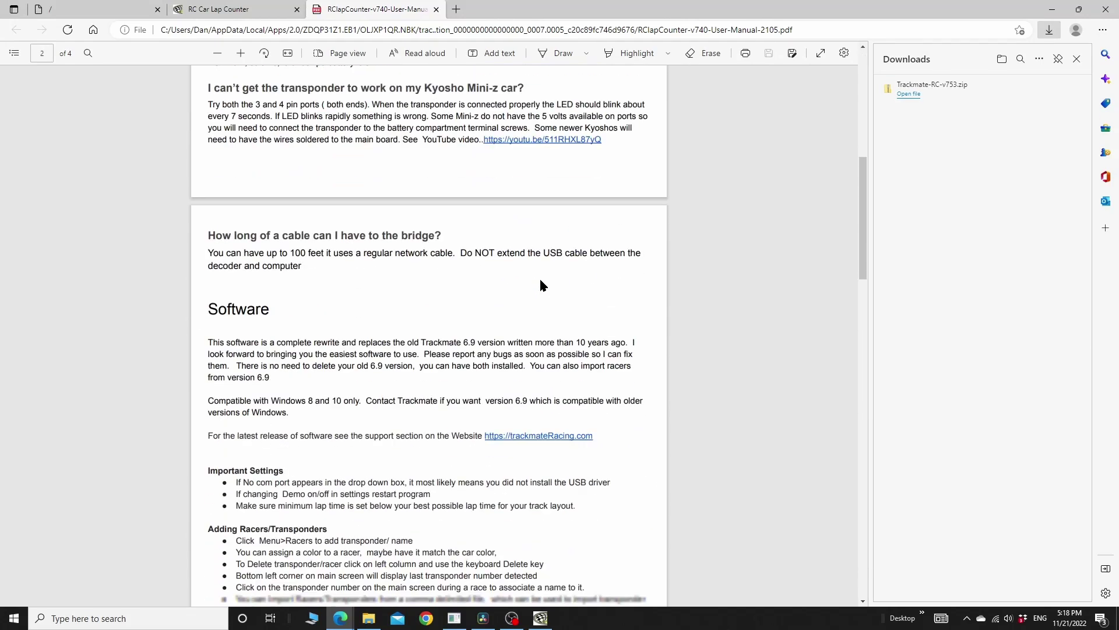
pyautogui.scroll(10, 540, 285)
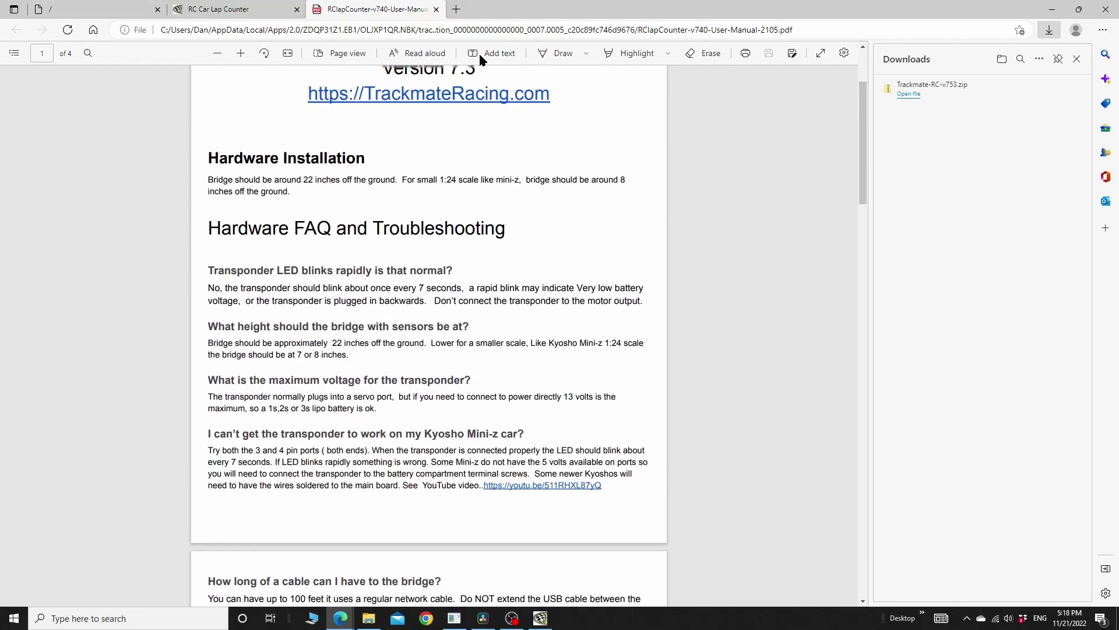
pyautogui.click(438, 9)
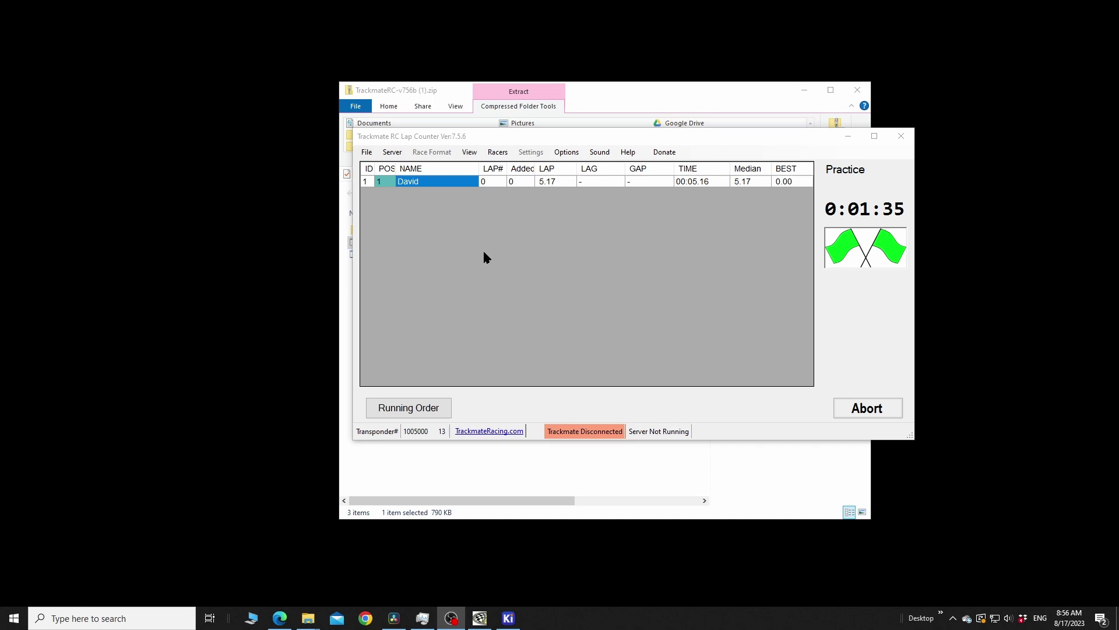
# Step: Open the racer and transponder editor and add a racer with transponder ID 4098 and the racer's name
pyautogui.click(494, 154)
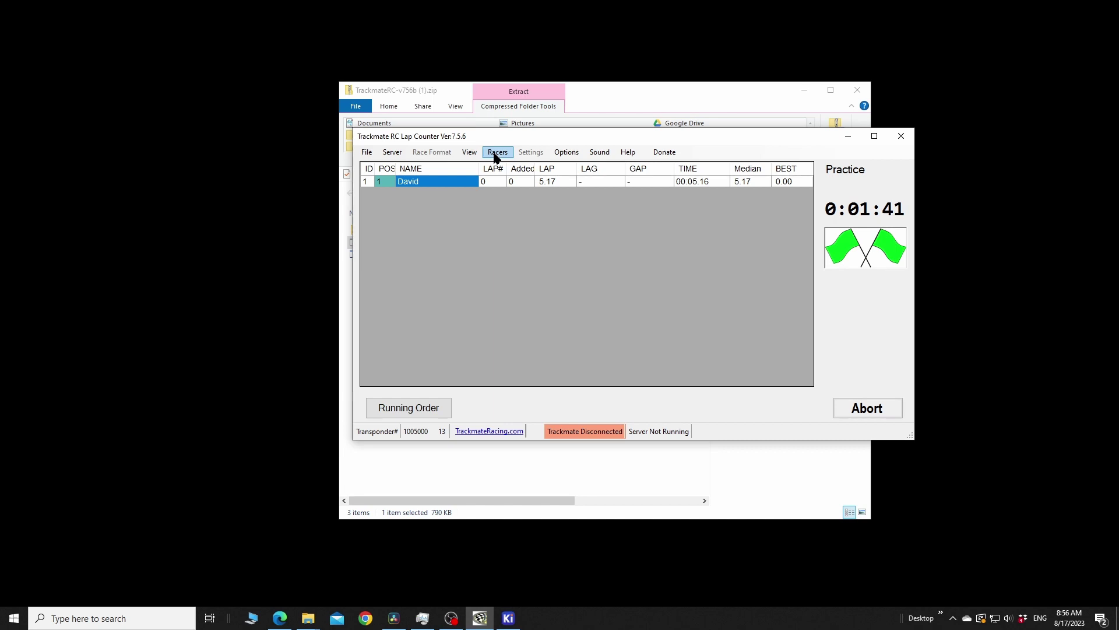
pyautogui.click(498, 155)
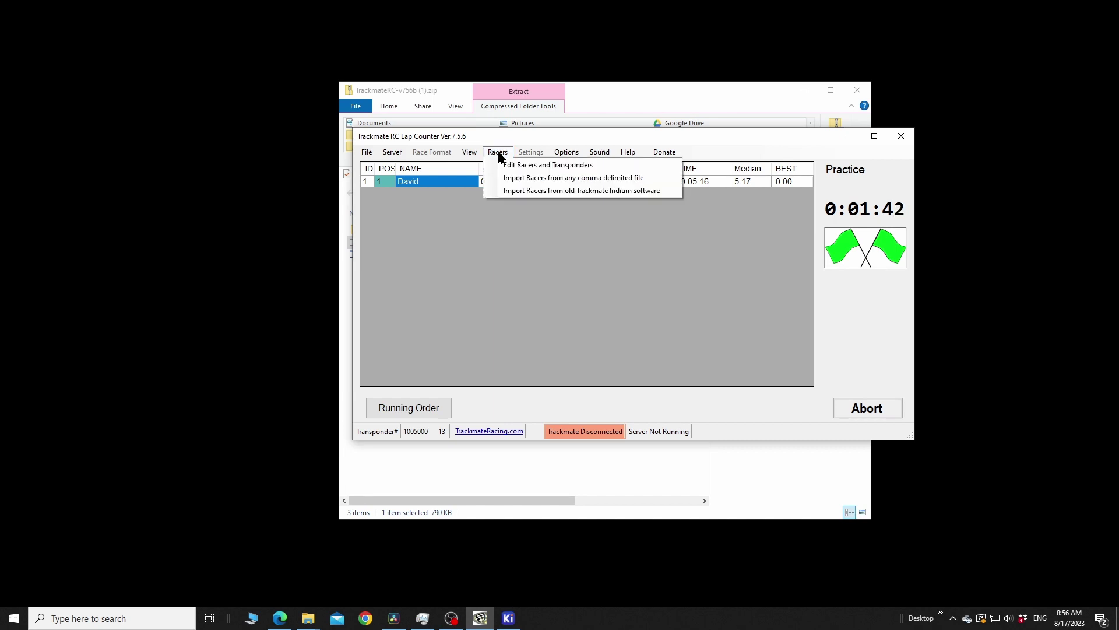
pyautogui.click(537, 169)
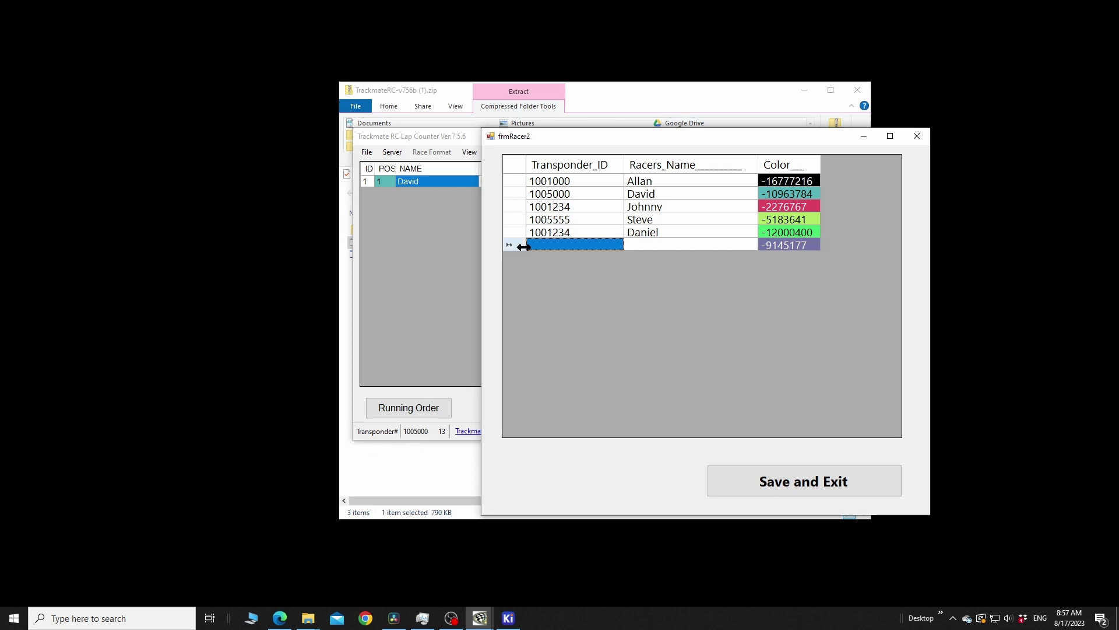
pyautogui.click(562, 245)
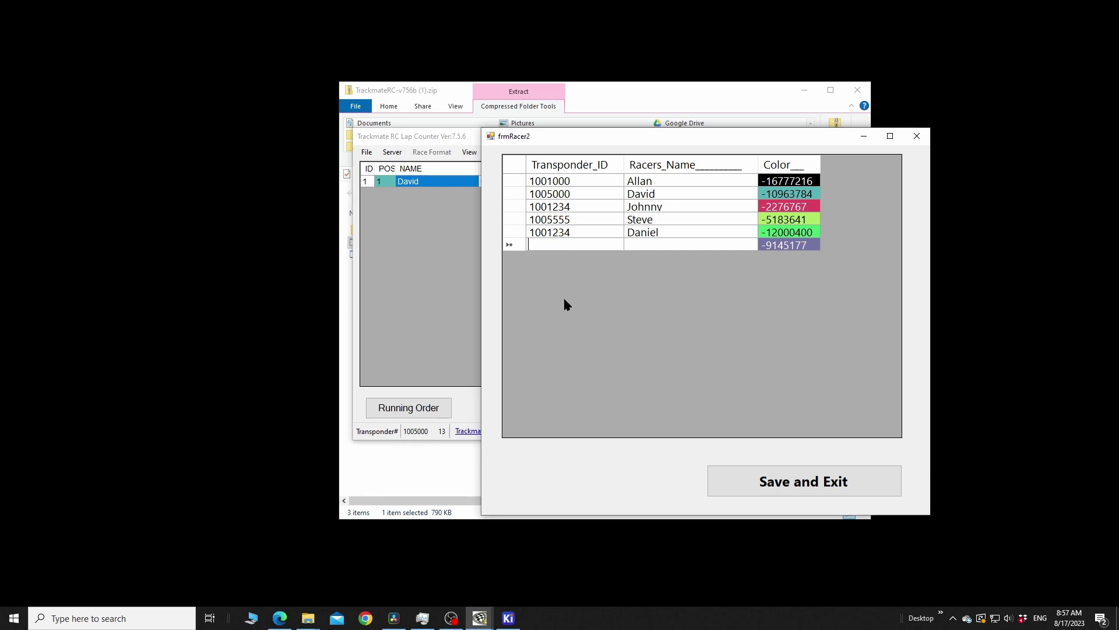
pyautogui.write('4')
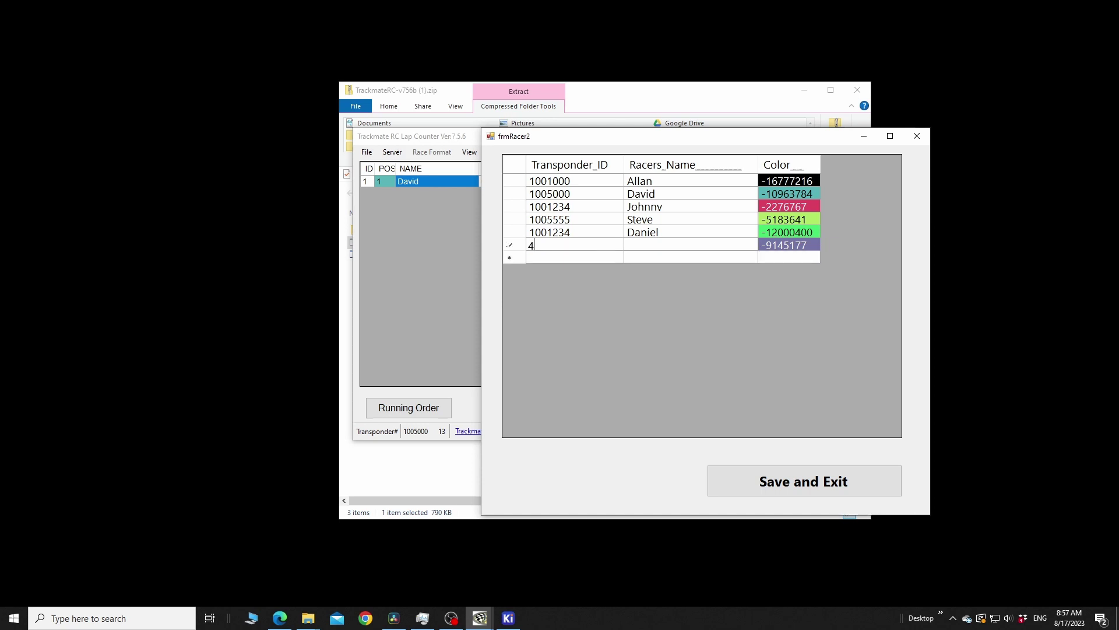
pyautogui.write('098')
pyautogui.click(666, 248)
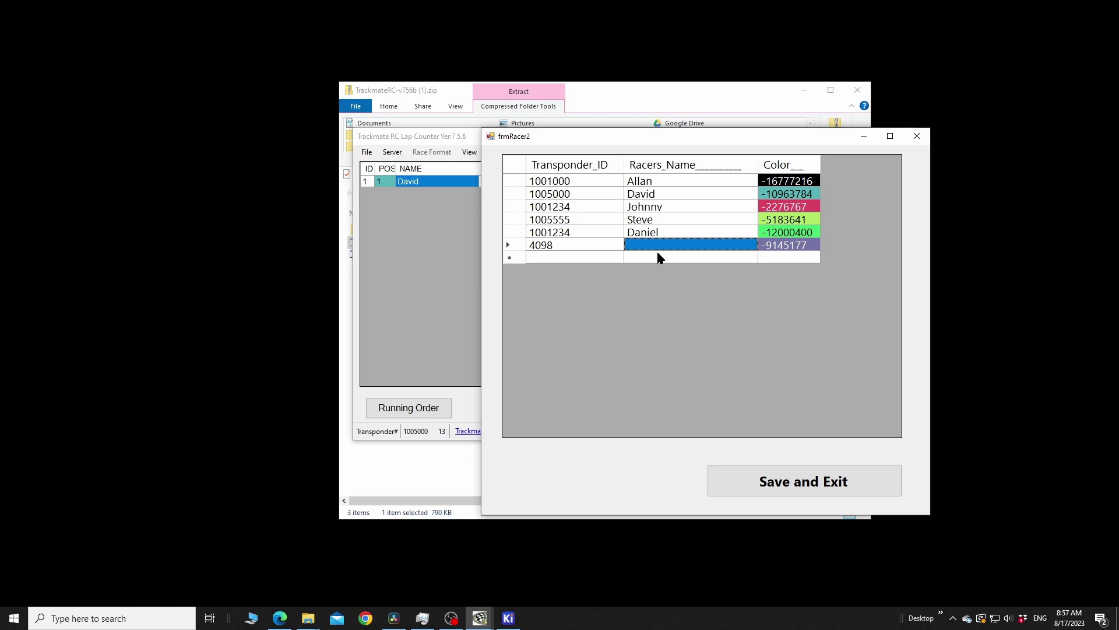
pyautogui.write('Bob')
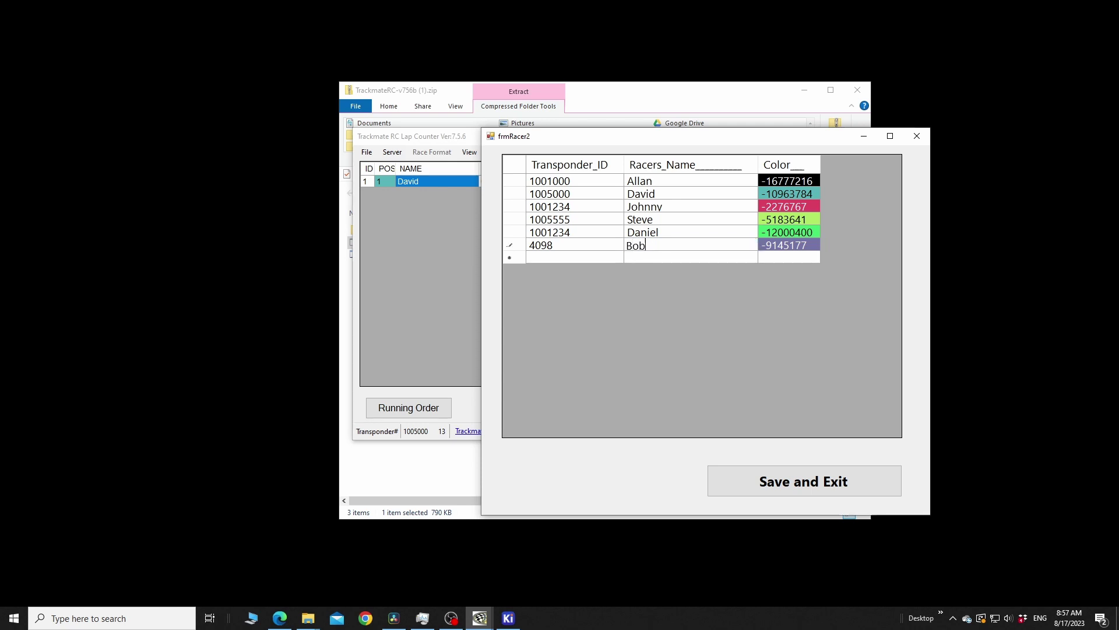
pyautogui.click(659, 257)
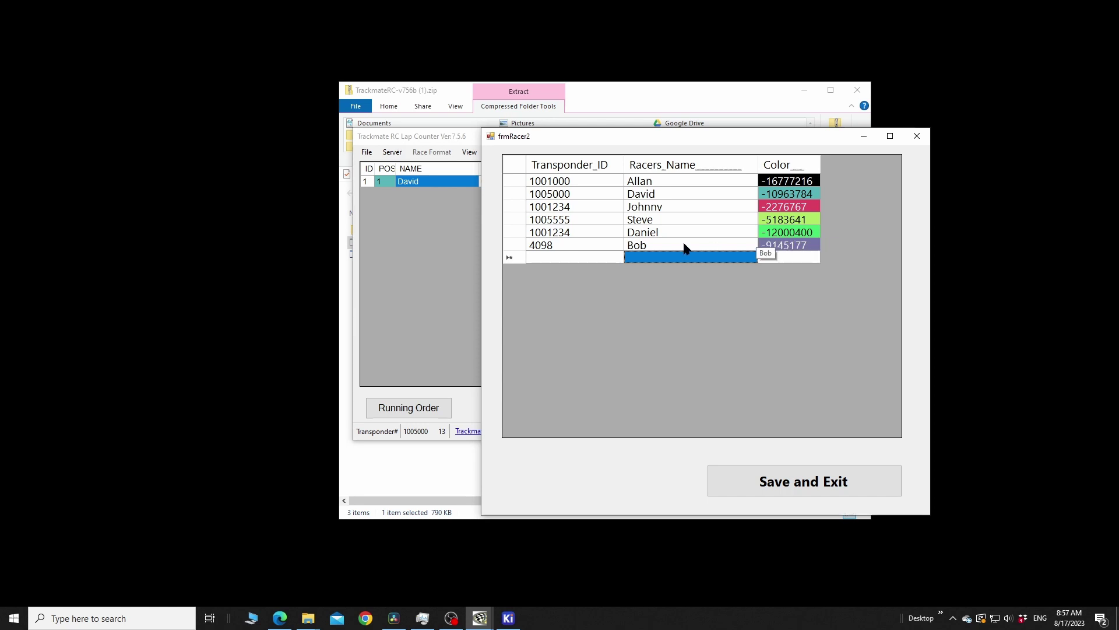
# Step: Set the new racer's color to the light yellow basic color
pyautogui.click(808, 246)
pyautogui.doubleClick(808, 246)
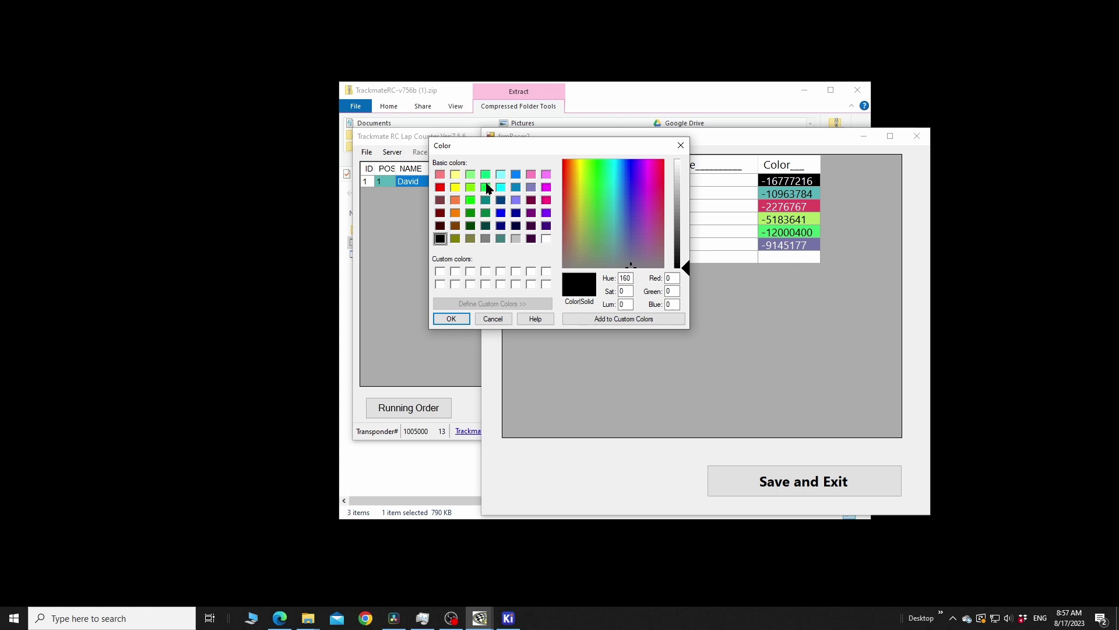
pyautogui.click(455, 175)
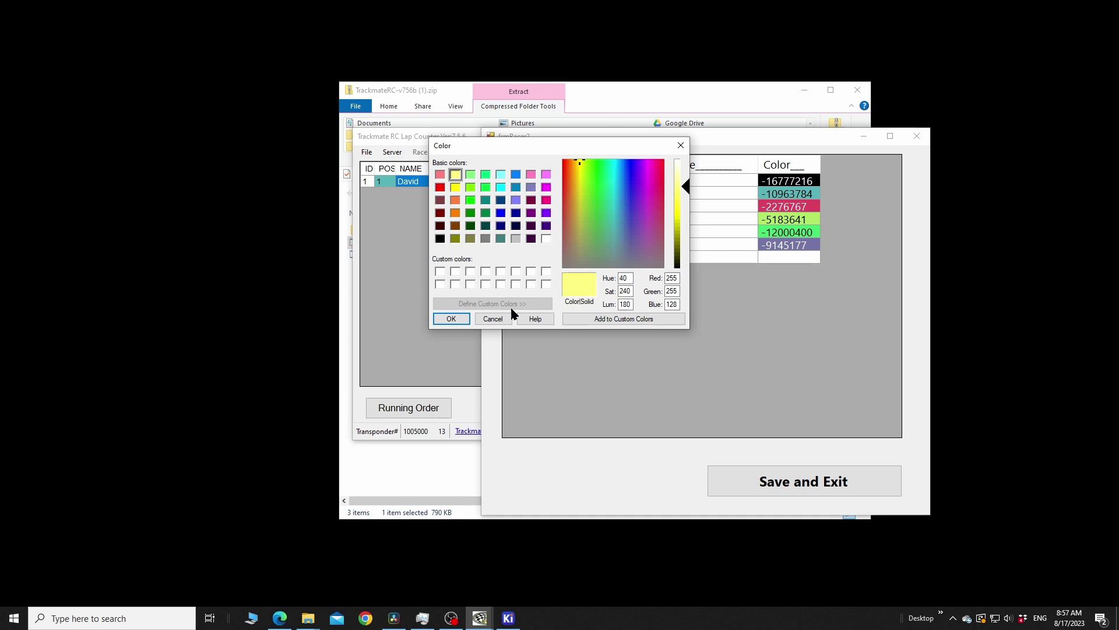
pyautogui.click(455, 319)
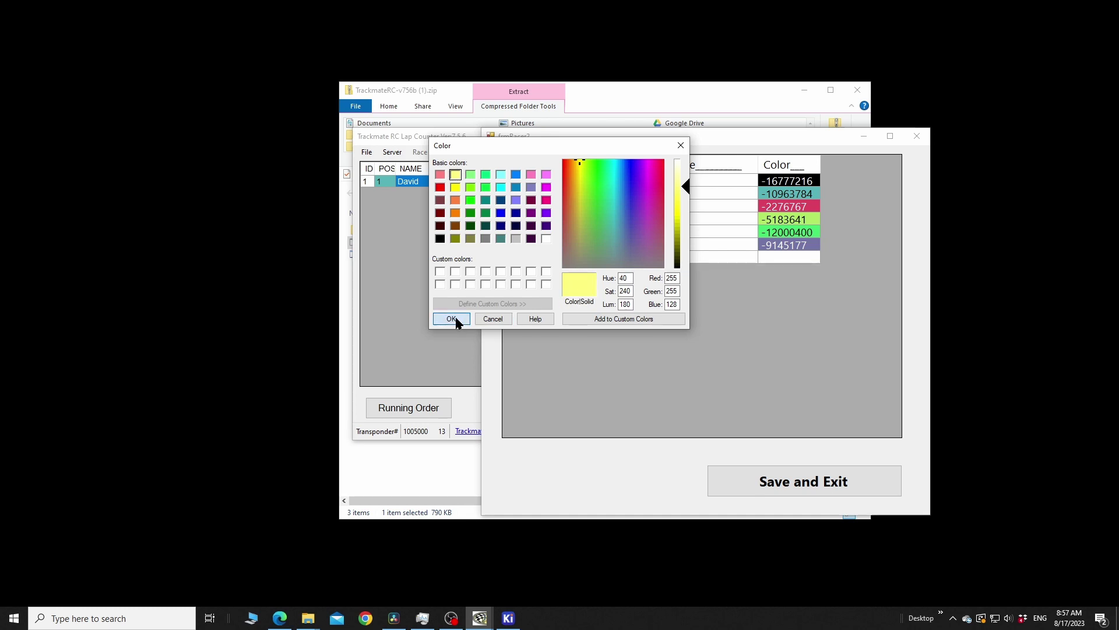
# Step: Mix a crimson color with red 236, green 43 and blue 77 for racer 4098, and save the racer list
pyautogui.click(777, 251)
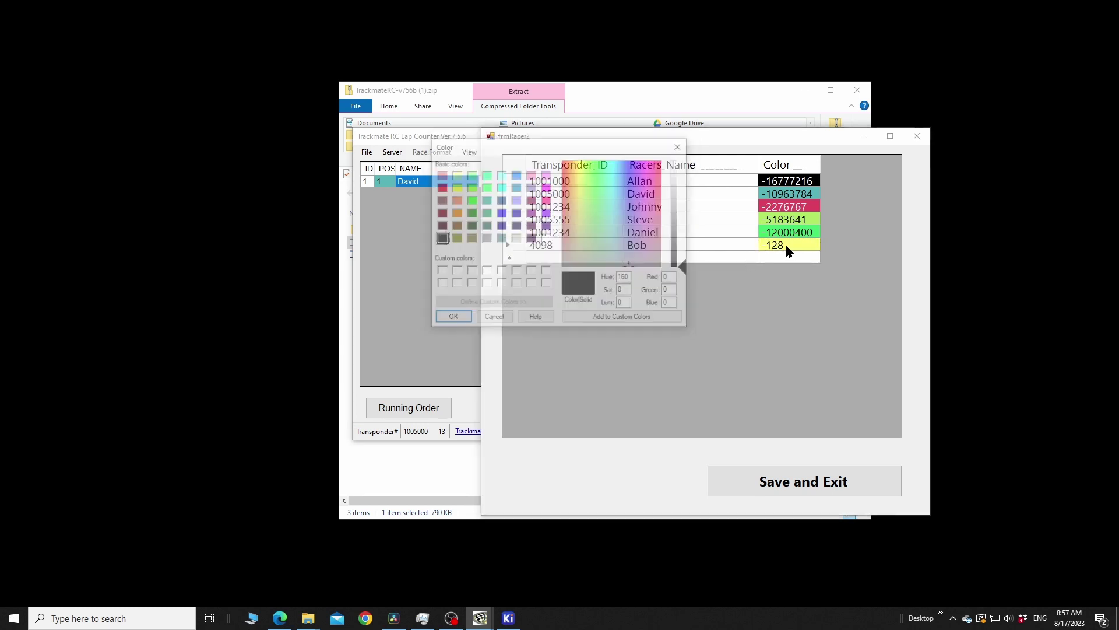
pyautogui.click(616, 226)
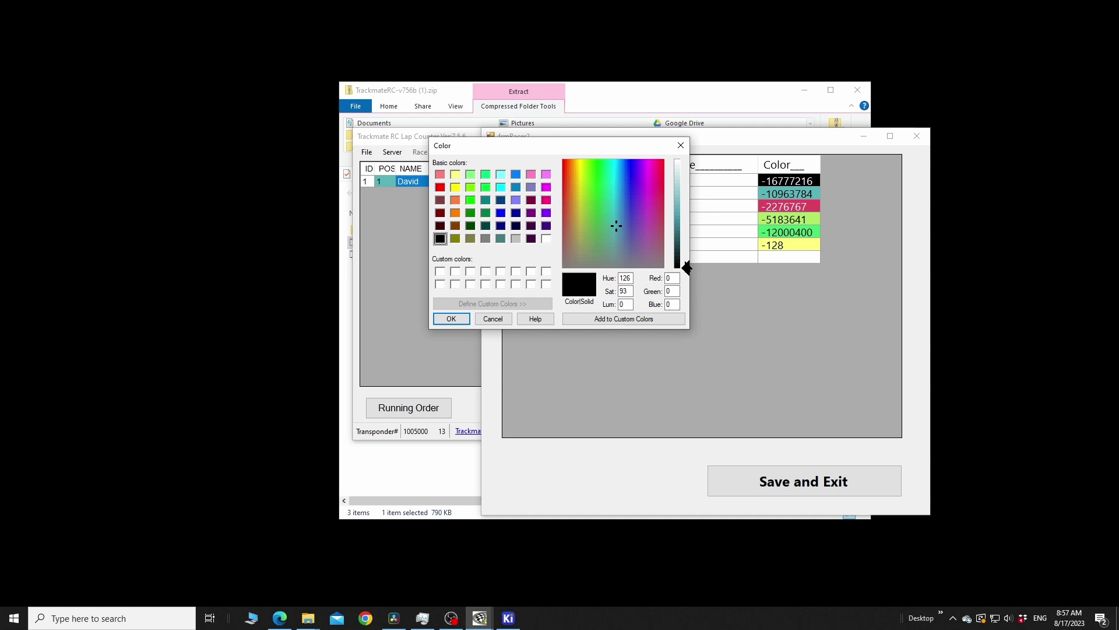
pyautogui.moveTo(686, 268); pyautogui.dragTo(686, 190)
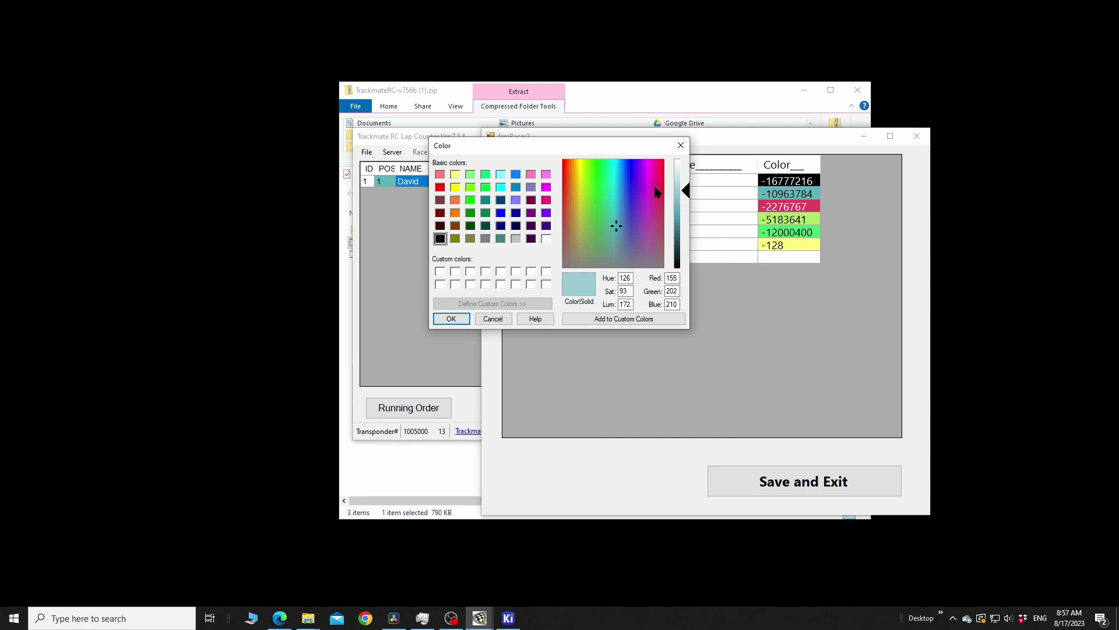
pyautogui.click(654, 187)
pyautogui.moveTo(683, 193)
pyautogui.mouseDown()
pyautogui.moveTo(686, 230)
pyautogui.moveTo(686, 169)
pyautogui.moveTo(687, 233)
pyautogui.moveTo(687, 175)
pyautogui.moveTo(686, 212)
pyautogui.mouseUp()
pyautogui.click(661, 177)
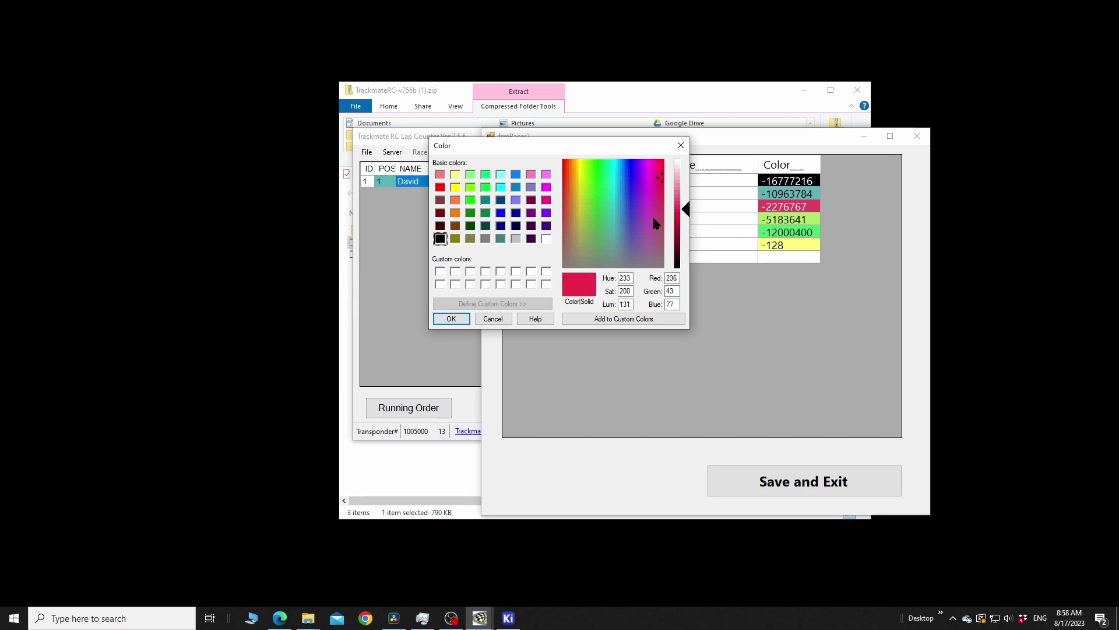
pyautogui.click(451, 318)
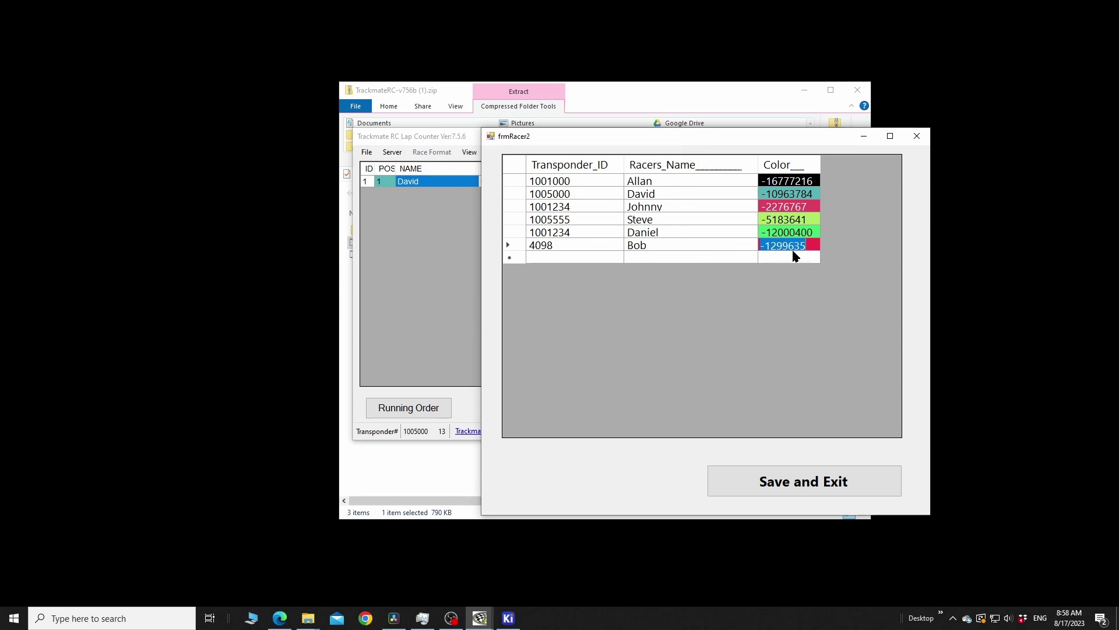
pyautogui.click(718, 245)
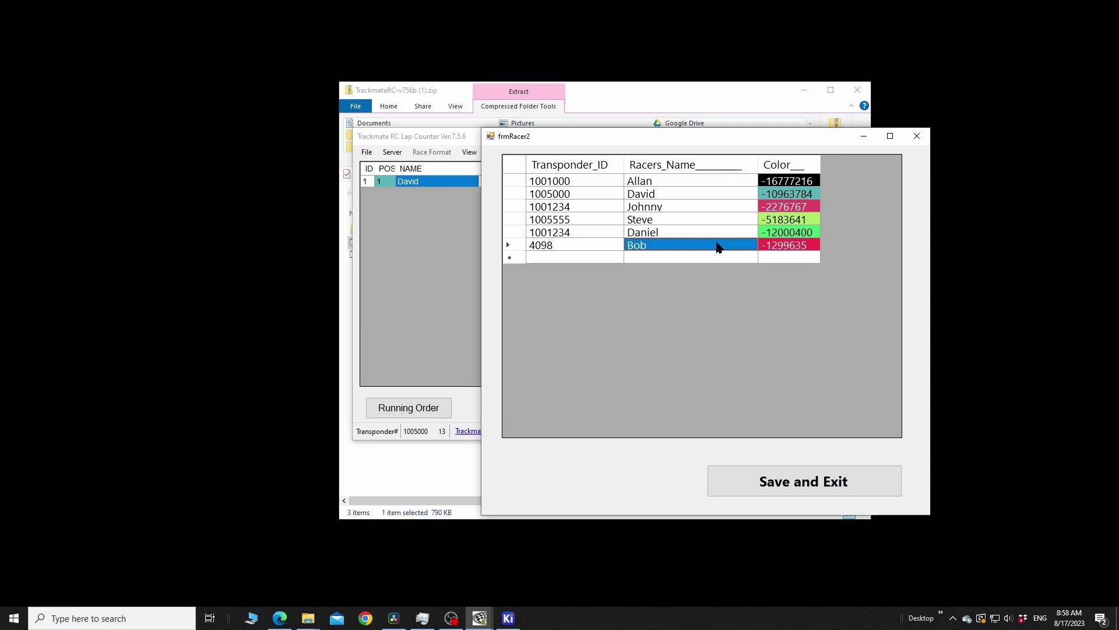
pyautogui.click(600, 248)
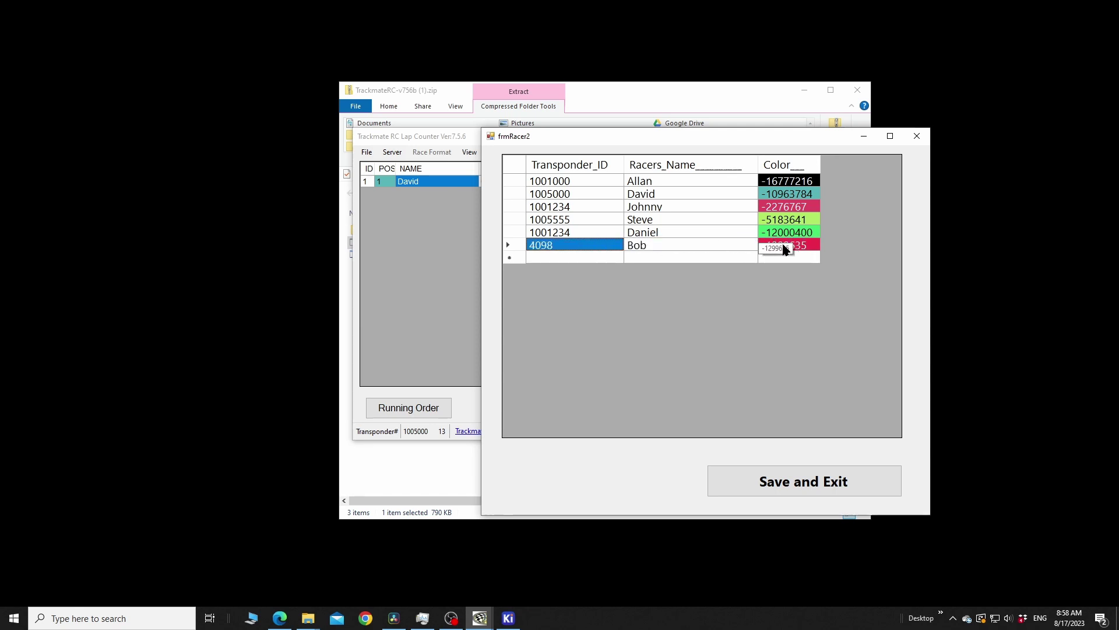
pyautogui.click(818, 486)
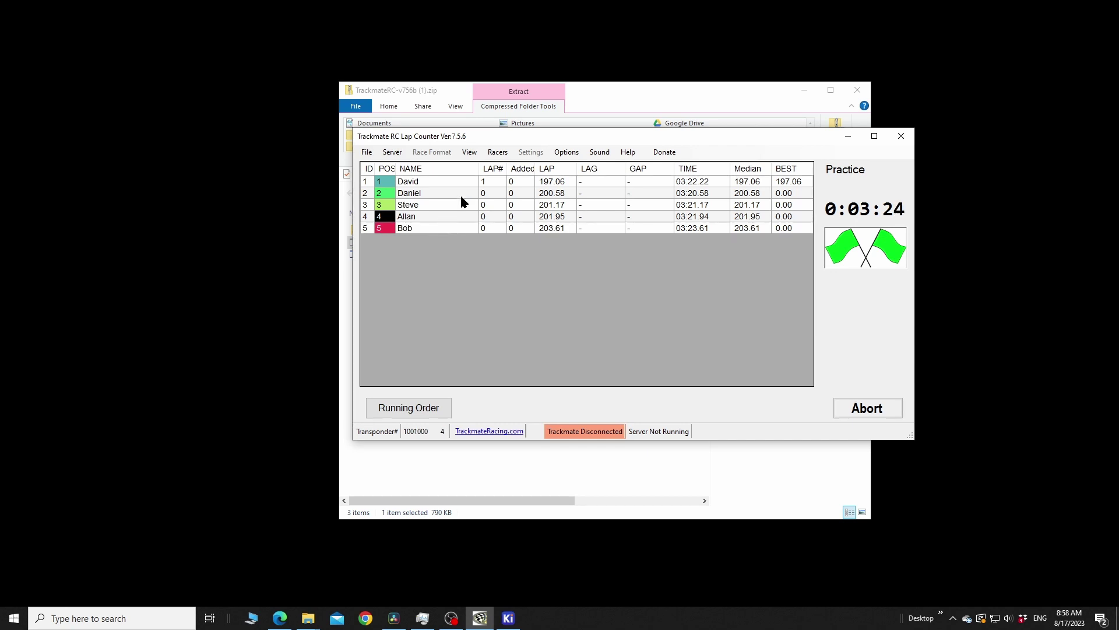
# Step: Enable colored rows in the main display through the program options
pyautogui.click(579, 151)
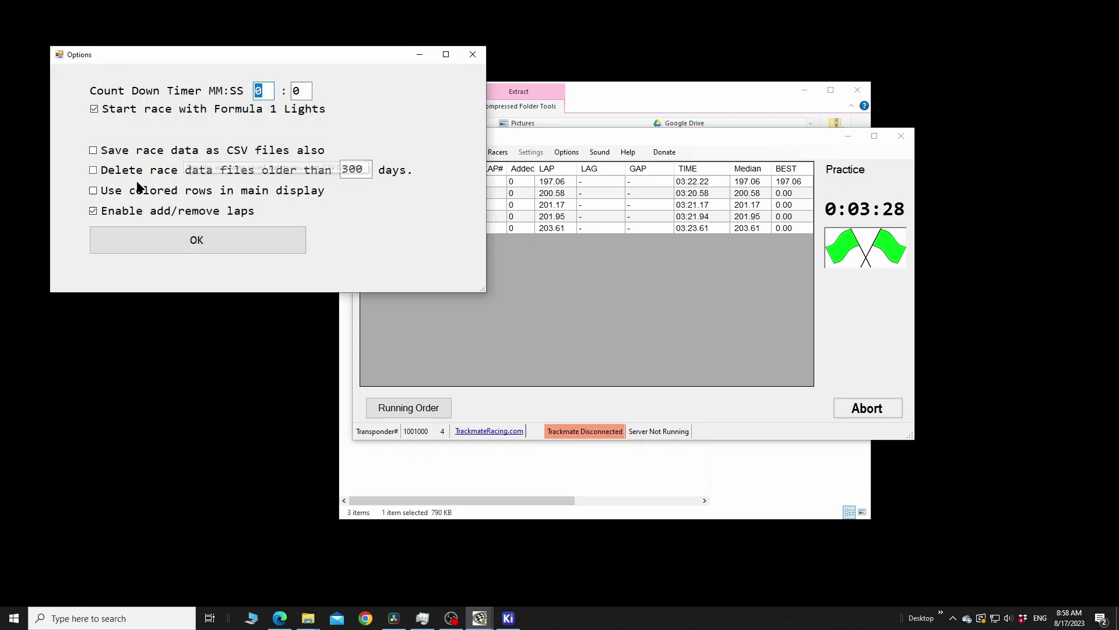
pyautogui.click(140, 188)
pyautogui.click(163, 241)
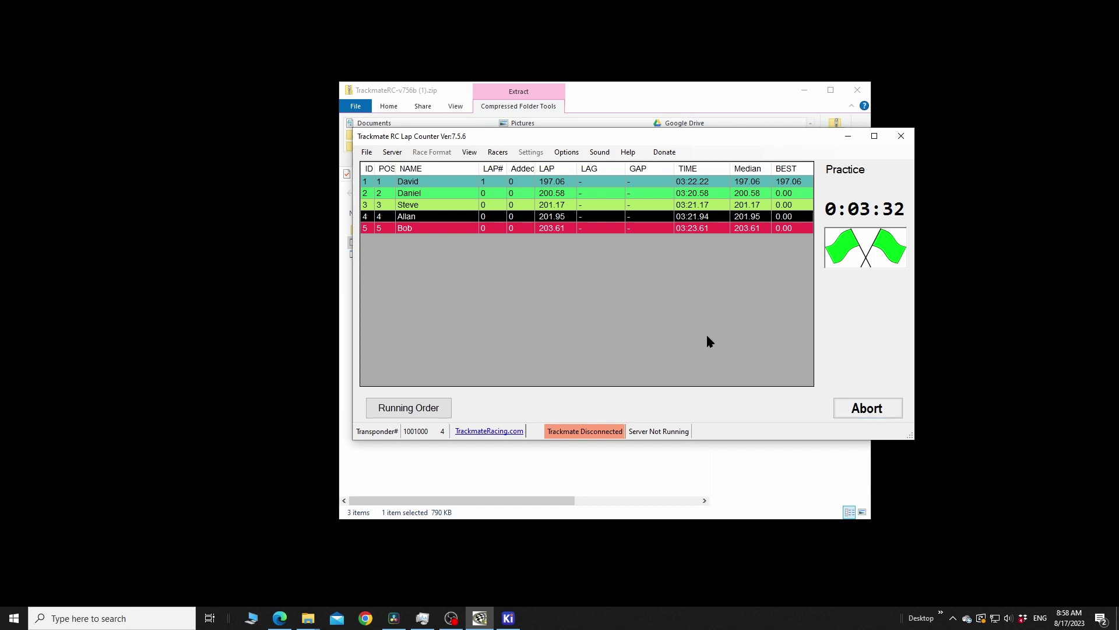
# Step: Open the race format settings, review the available formats and set the race format to Lap
pyautogui.hotkey('alt', 'Tab')
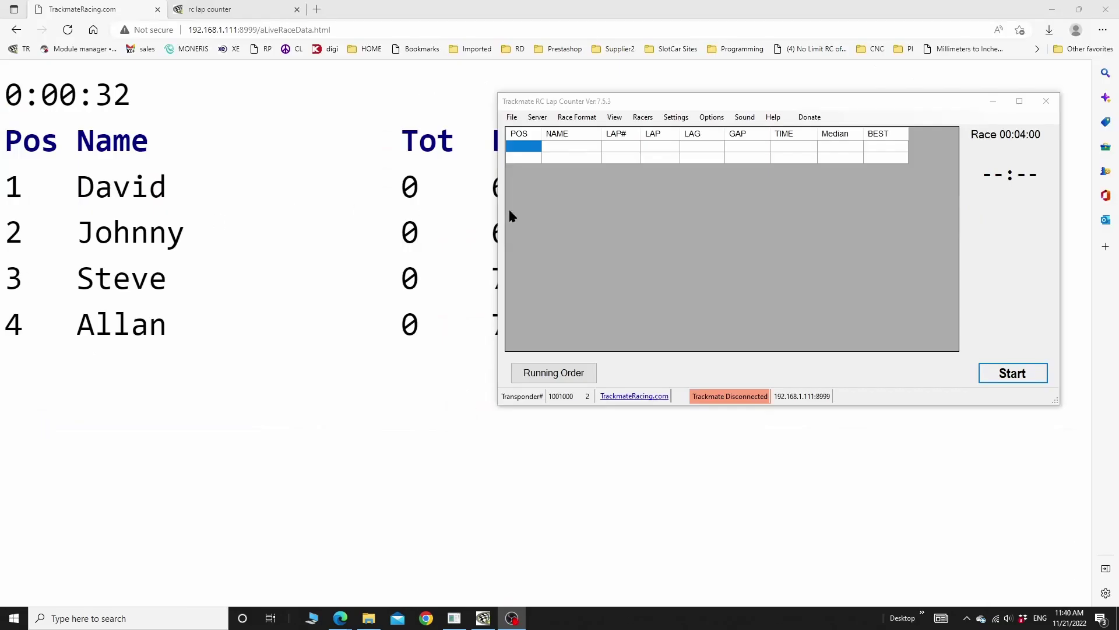
pyautogui.click(576, 117)
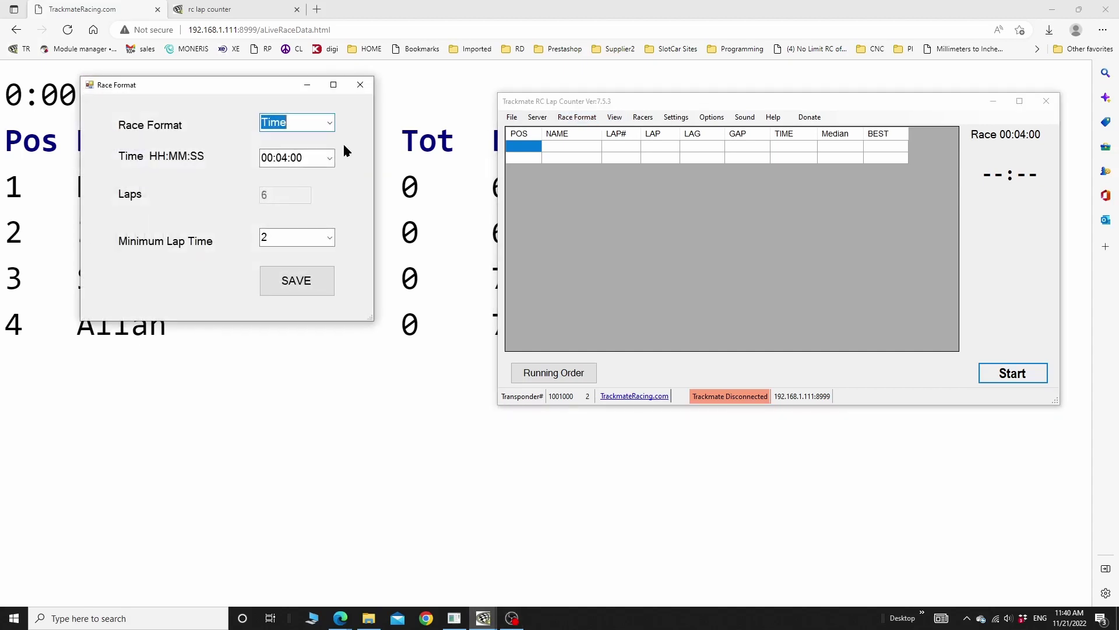
pyautogui.click(330, 123)
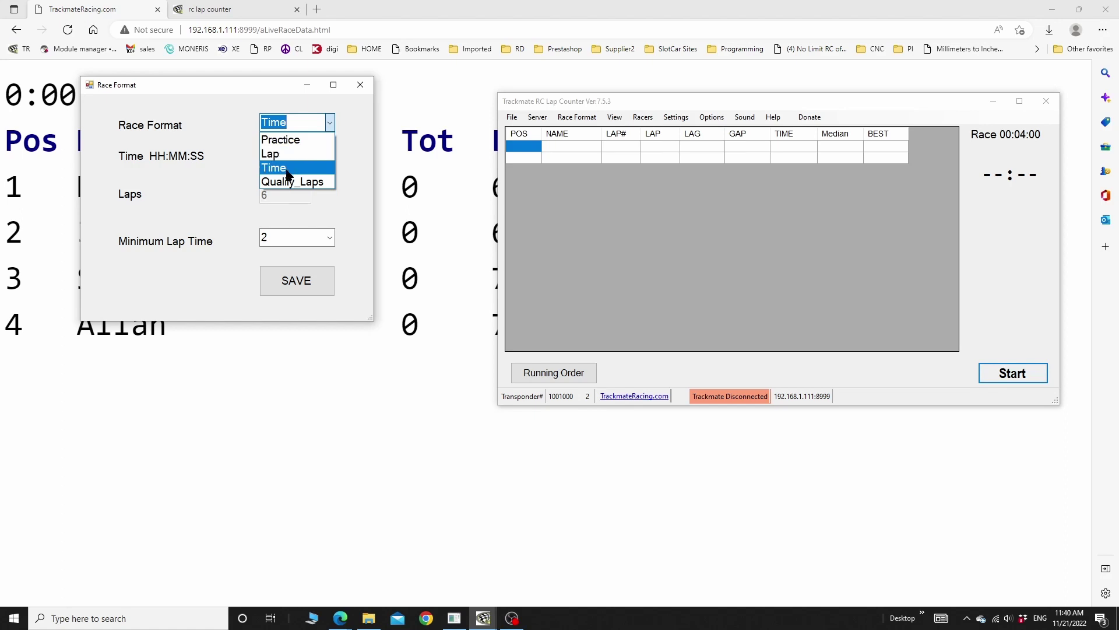
pyautogui.click(344, 151)
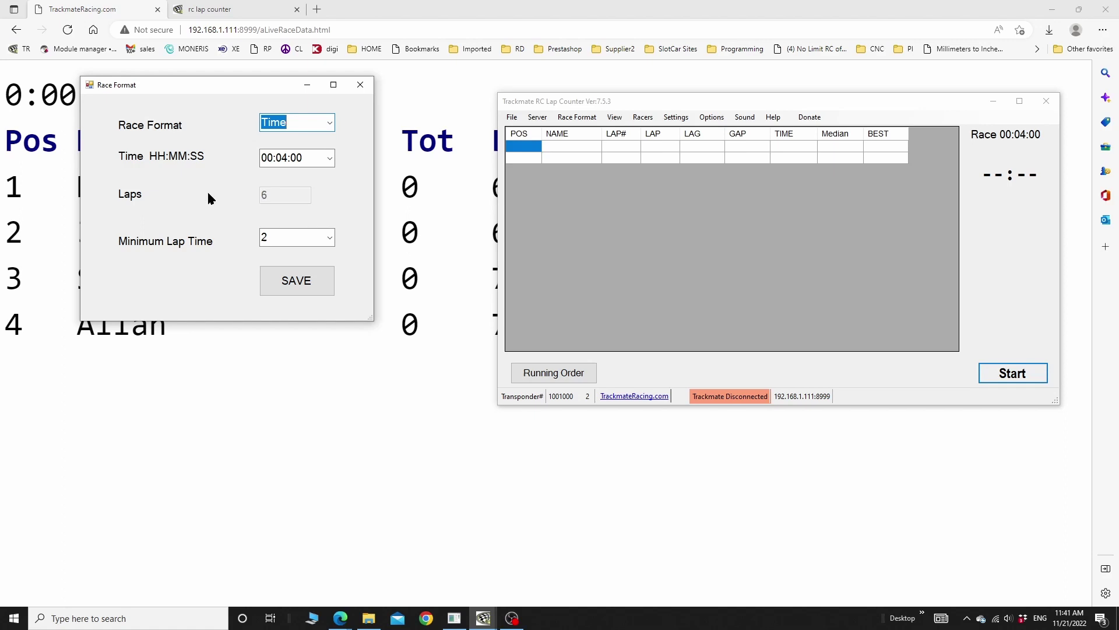
pyautogui.click(330, 124)
pyautogui.click(302, 153)
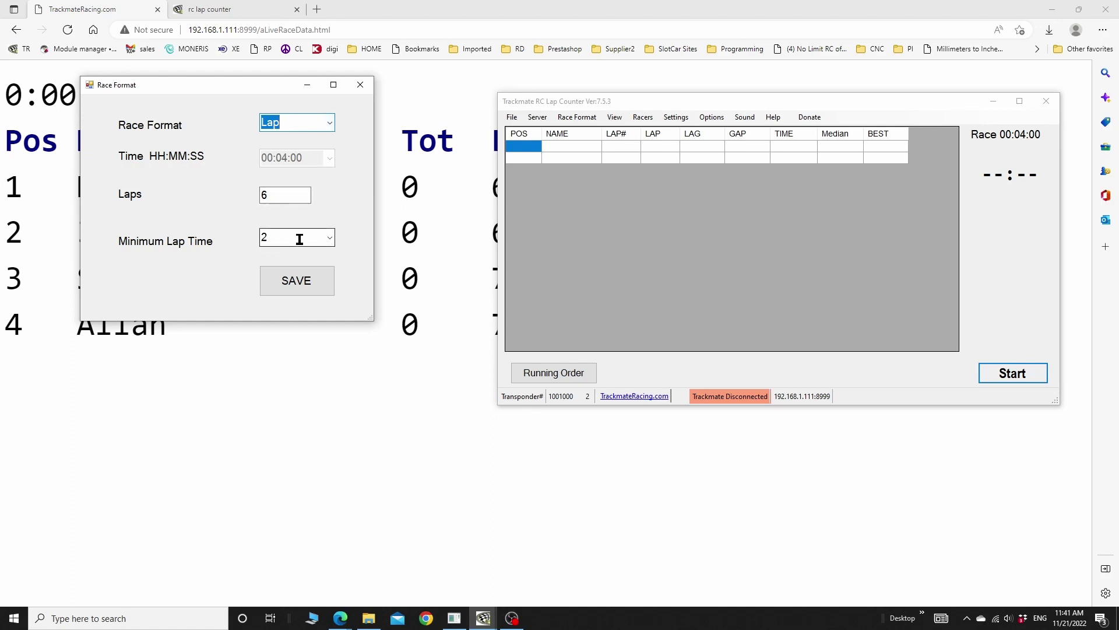
# Step: Review the minimum lap time choices and set the minimum lap time to 2
pyautogui.moveTo(303, 238)
pyautogui.click(329, 239)
pyautogui.click(288, 106)
pyautogui.click(294, 240)
pyautogui.click(330, 237)
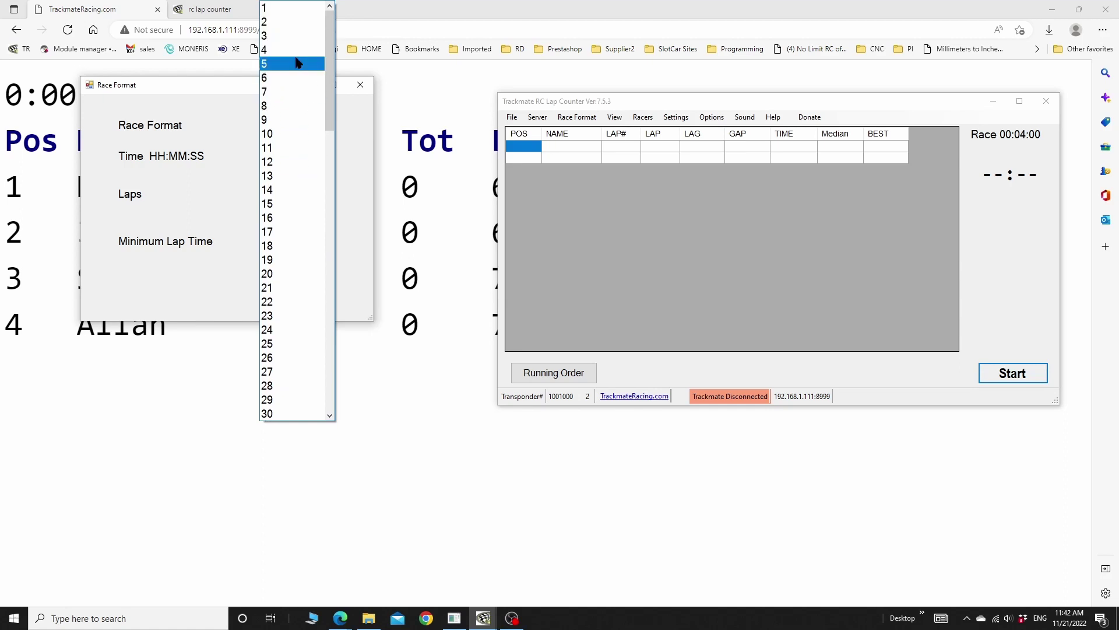
pyautogui.click(288, 22)
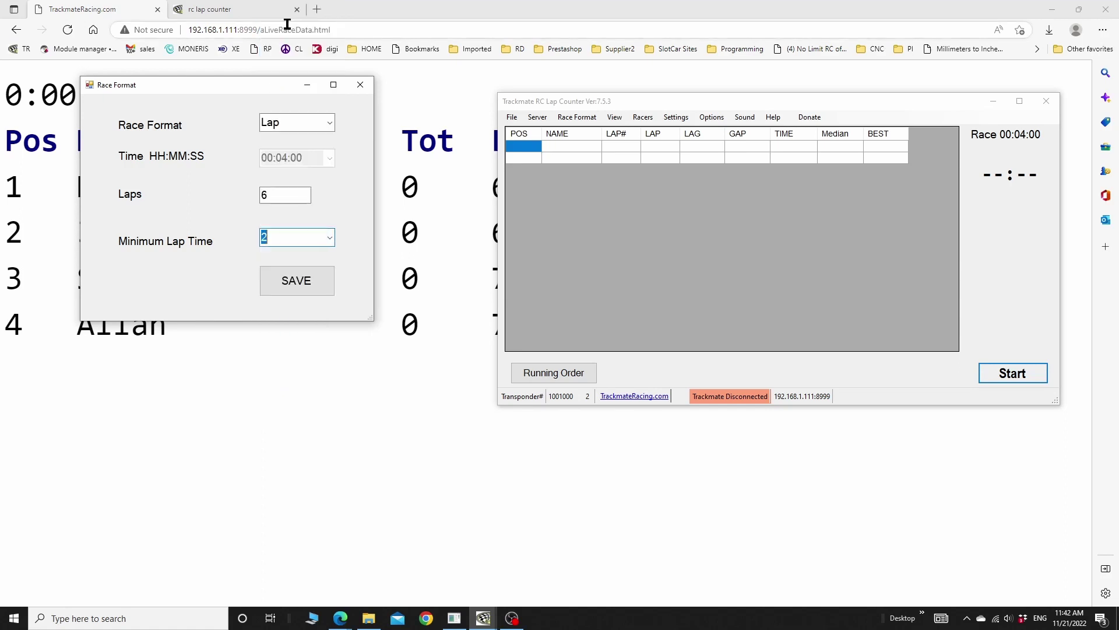
pyautogui.click(297, 236)
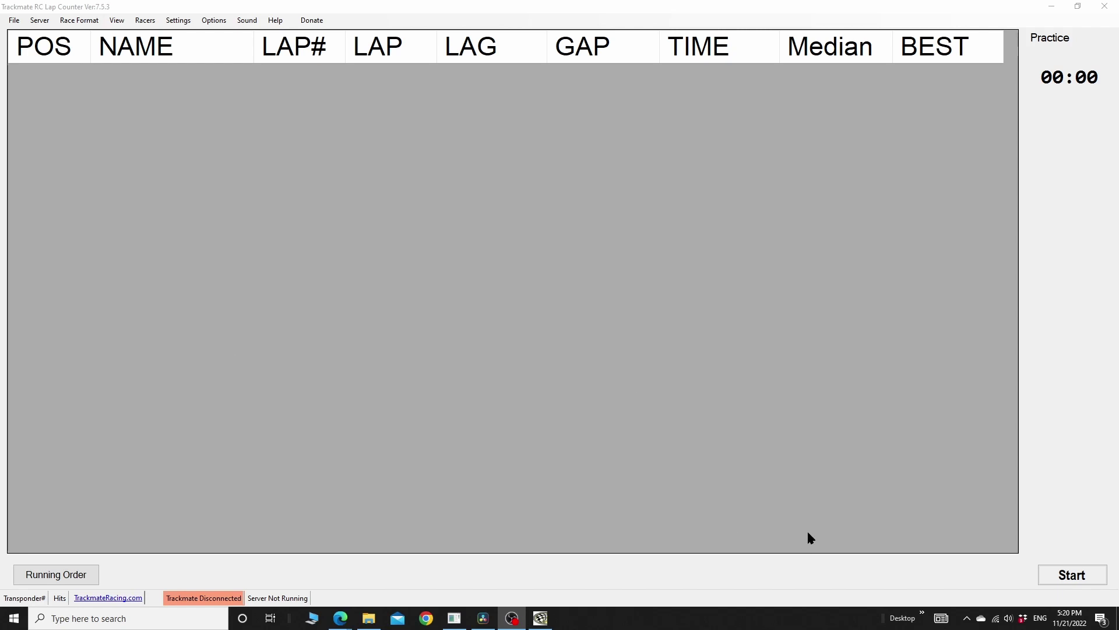
# Step: Start a practice session, launch the live race data server and minimize its console window
pyautogui.click(1044, 568)
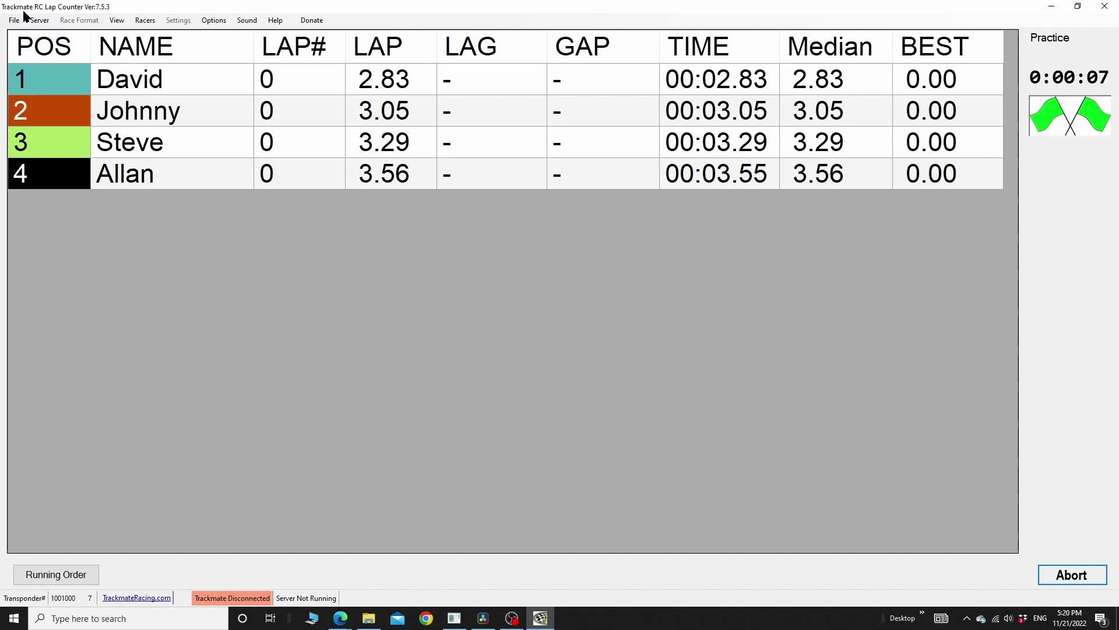
pyautogui.click(38, 20)
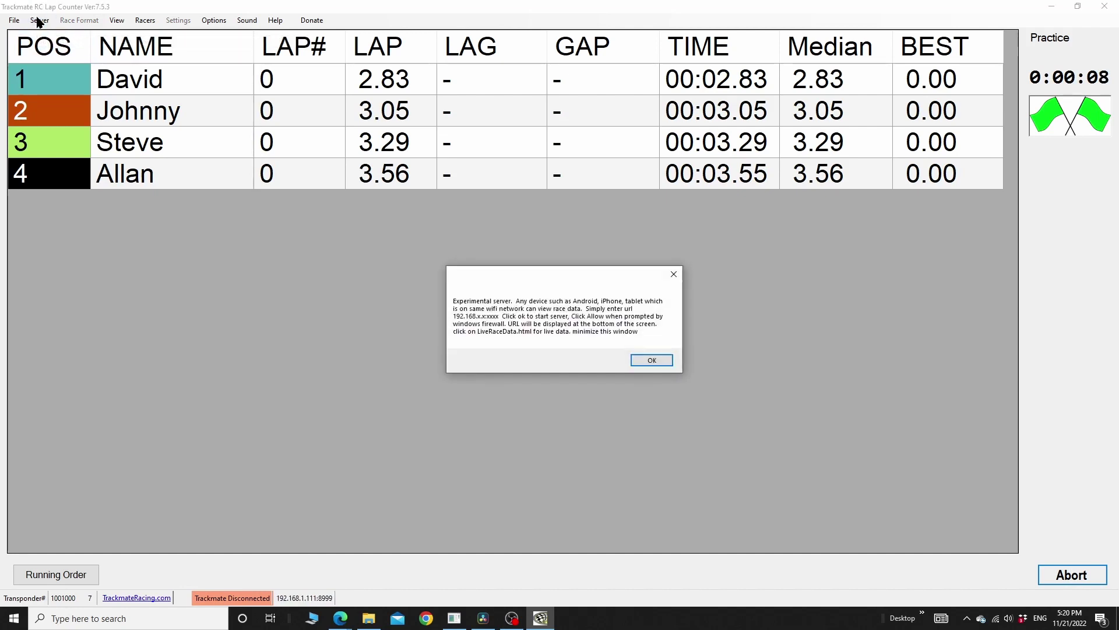
pyautogui.click(654, 360)
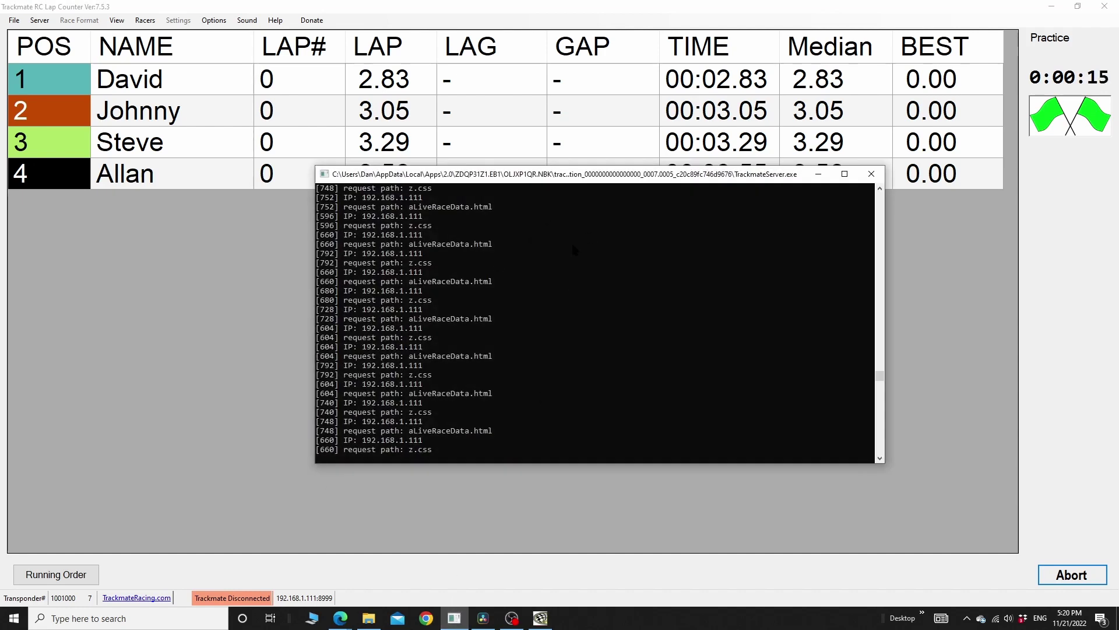
pyautogui.click(819, 173)
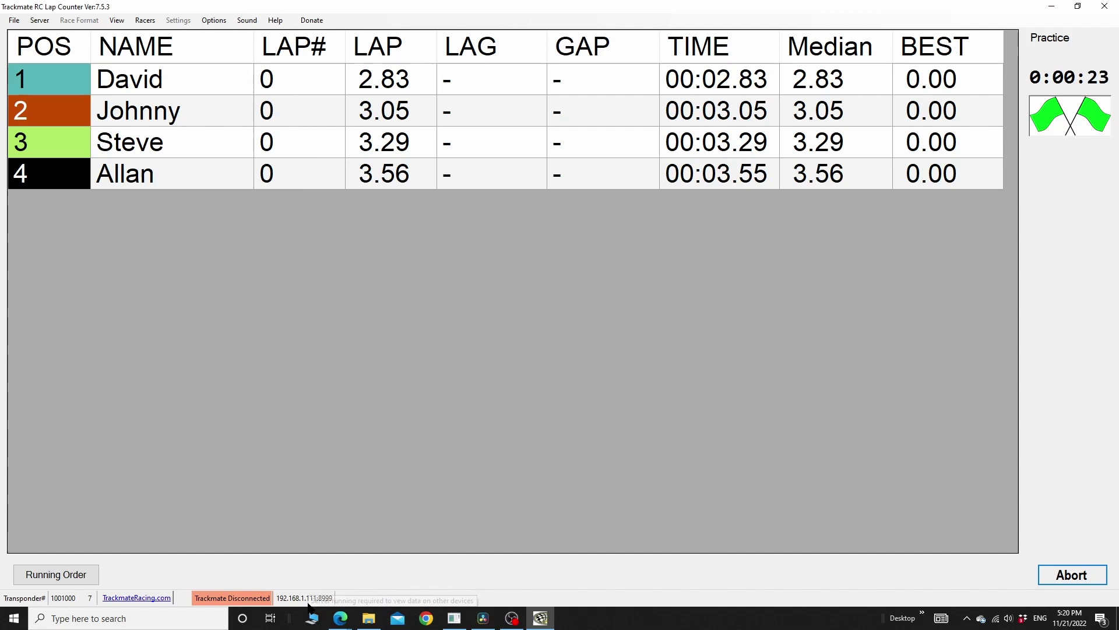
# Step: Switch to the Edge window, view the server directory at 192.168.1.111:8999, and compare its address with the one in the lap counter
pyautogui.moveTo(350, 622)
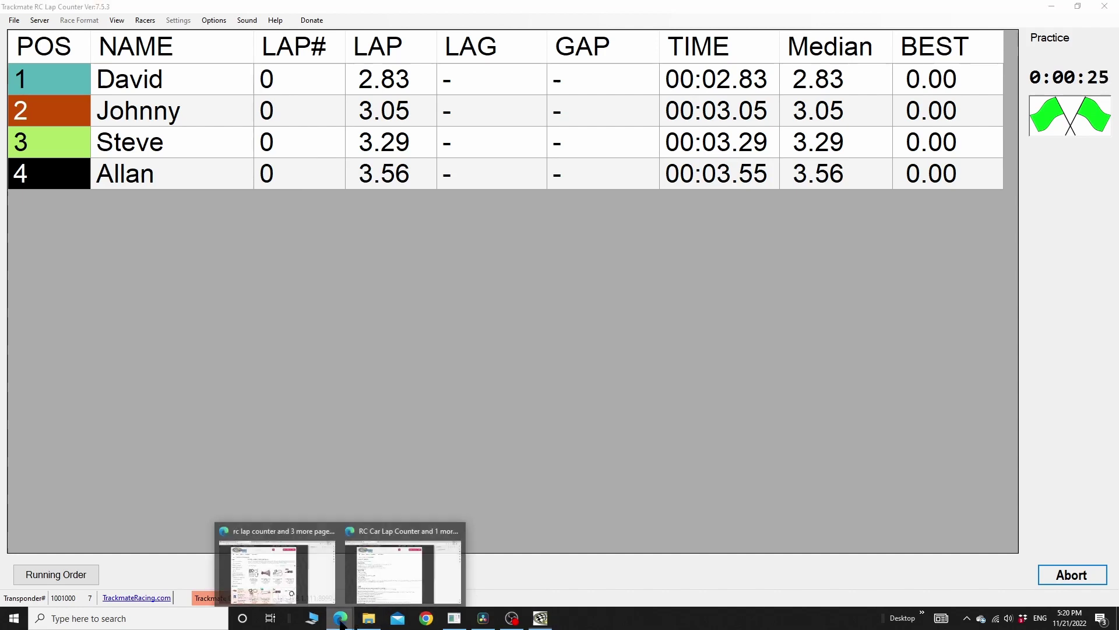
pyautogui.moveTo(383, 560)
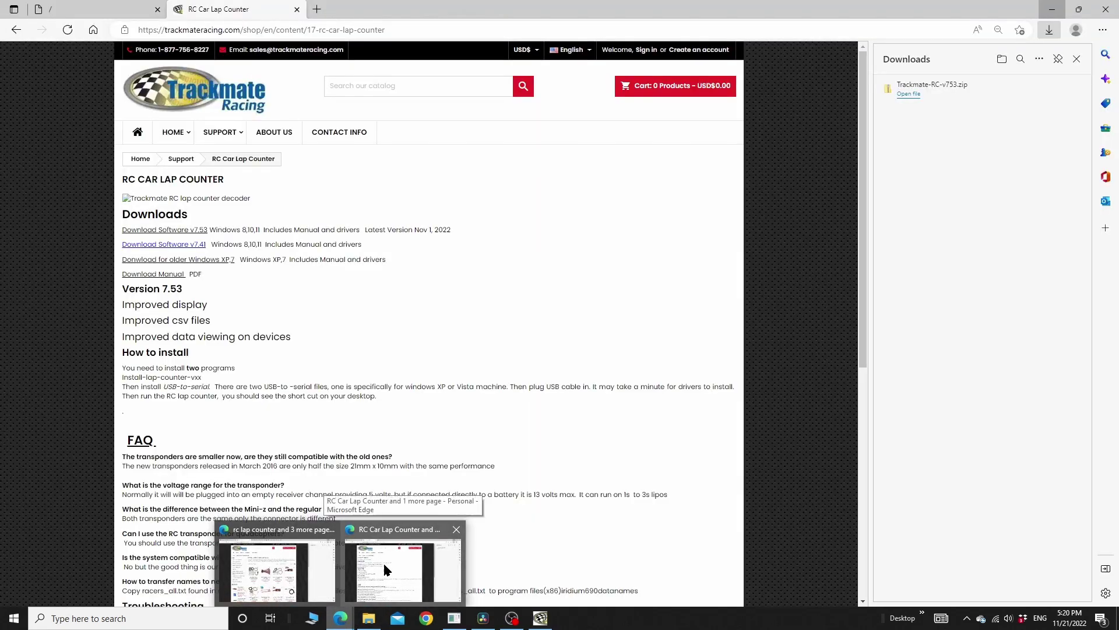
pyautogui.click(383, 561)
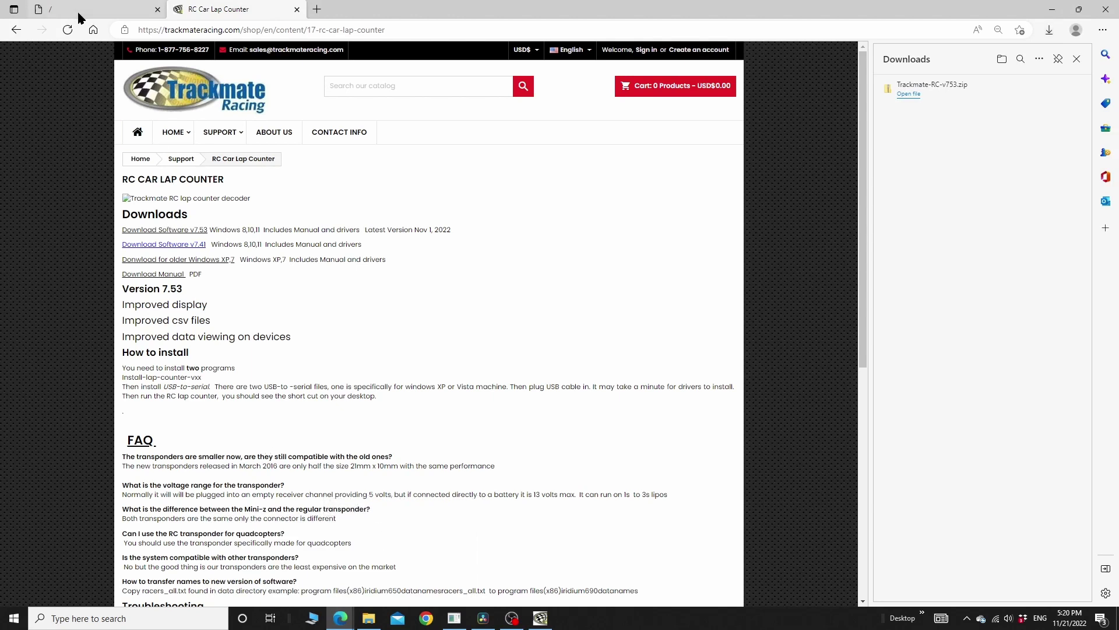
pyautogui.click(103, 13)
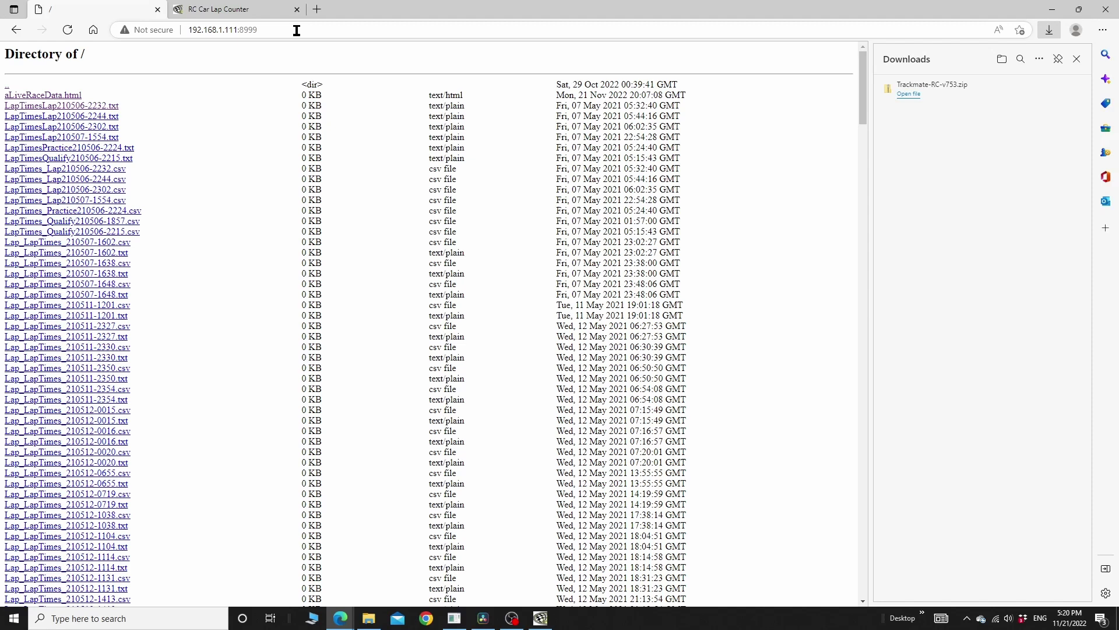
pyautogui.click(540, 618)
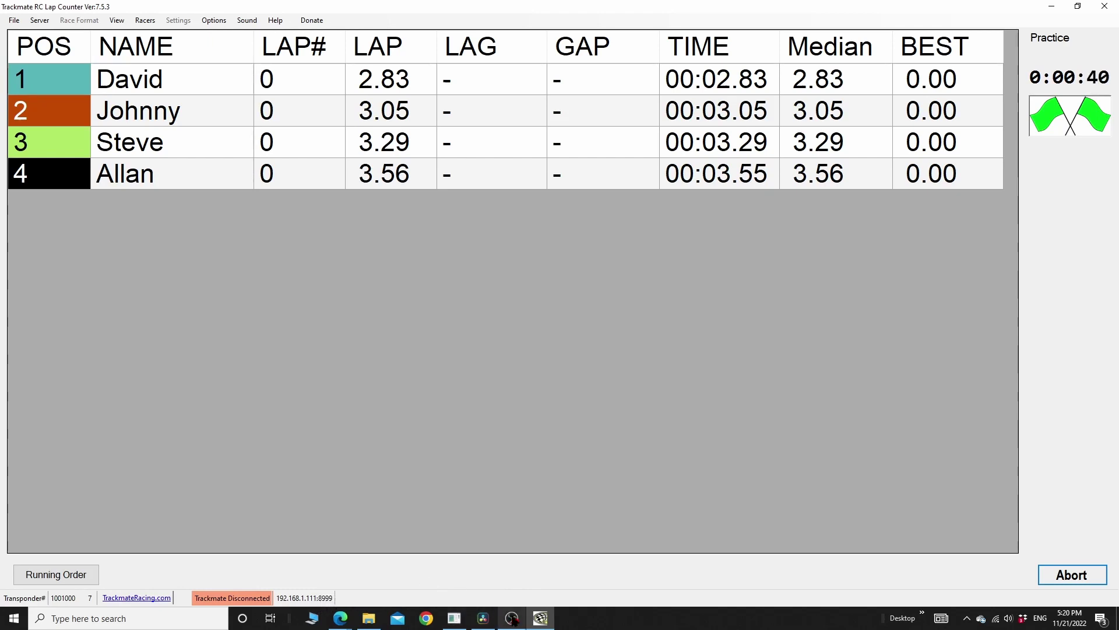
pyautogui.moveTo(493, 620)
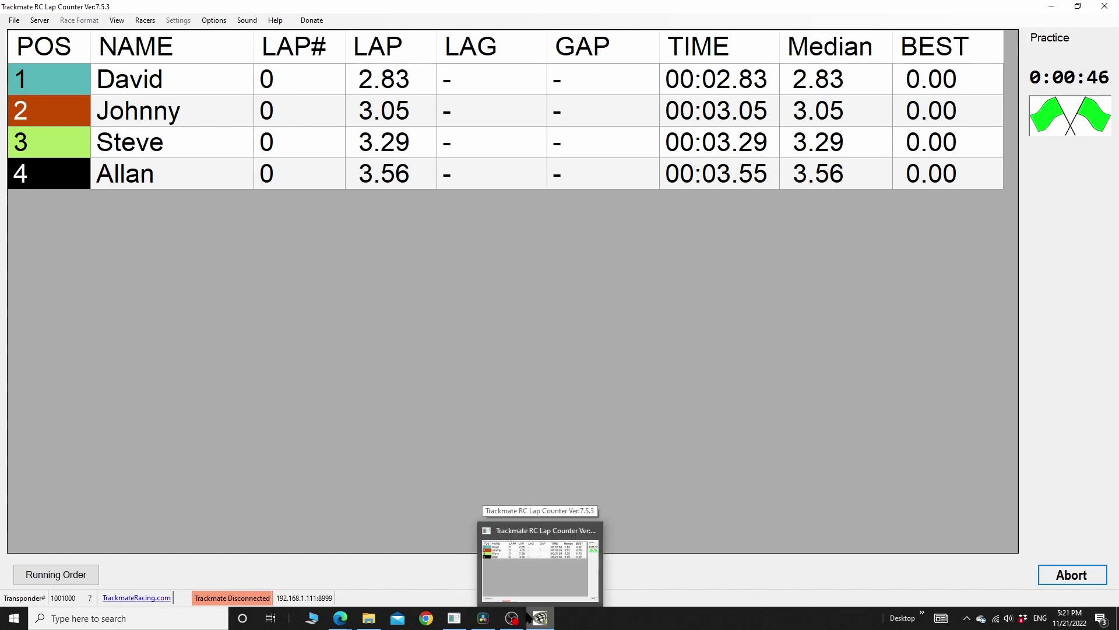
# Step: Return to the server directory in Edge and open the aLiveRaceData.html page
pyautogui.moveTo(341, 617)
pyautogui.click(377, 571)
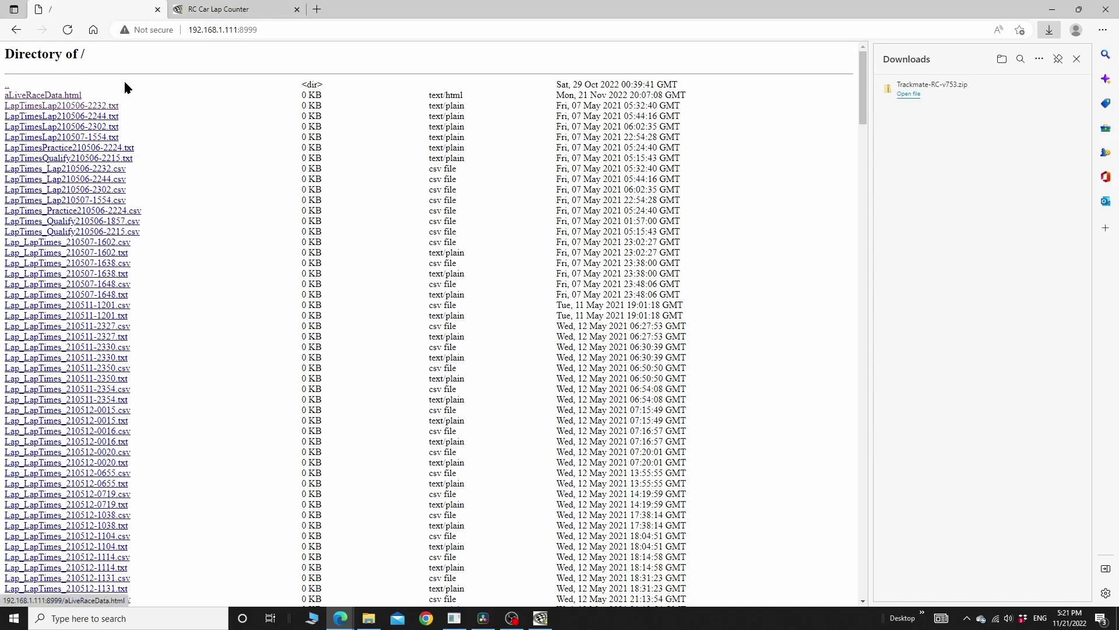
pyautogui.click(45, 96)
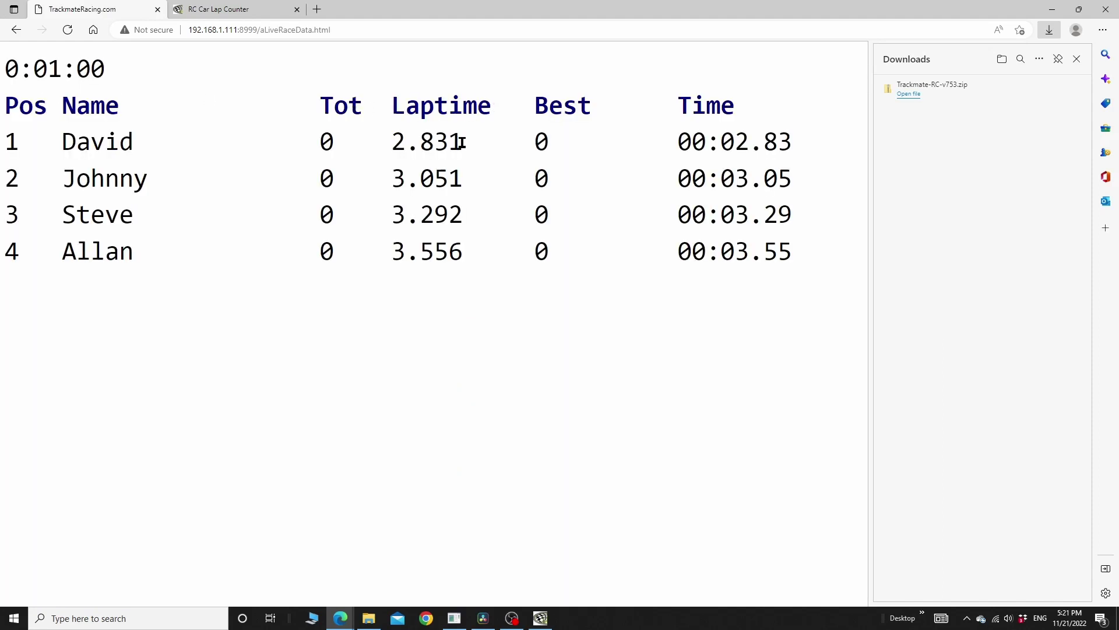
# Step: Take the live race data browser window out of full screen, narrow it to about half the screen and reposition it
pyautogui.click(1079, 10)
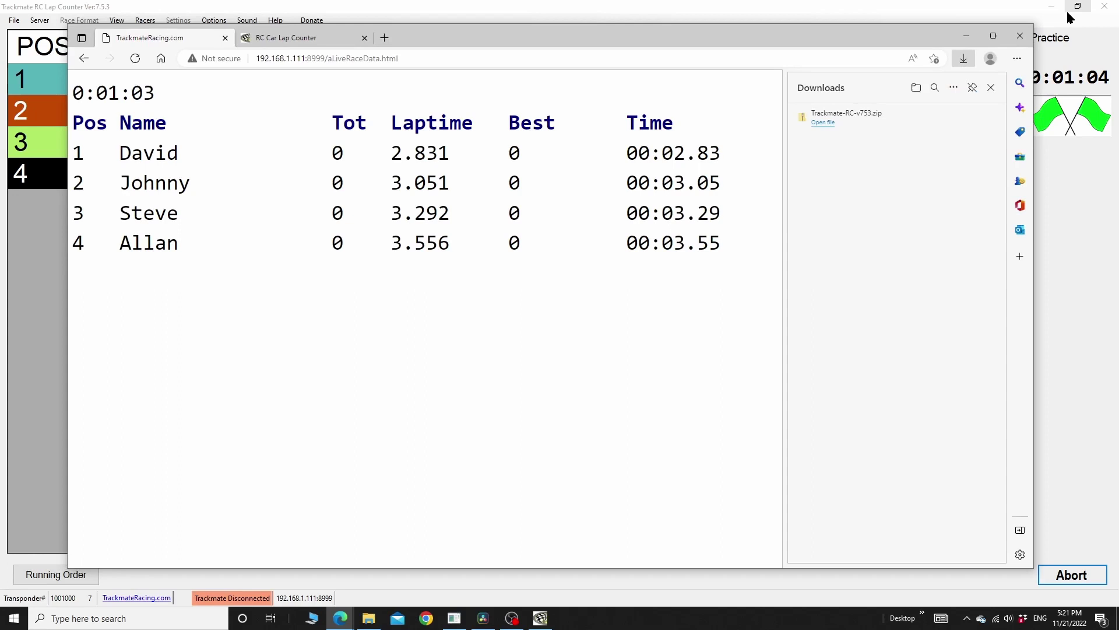
pyautogui.moveTo(917, 38); pyautogui.dragTo(849, 29)
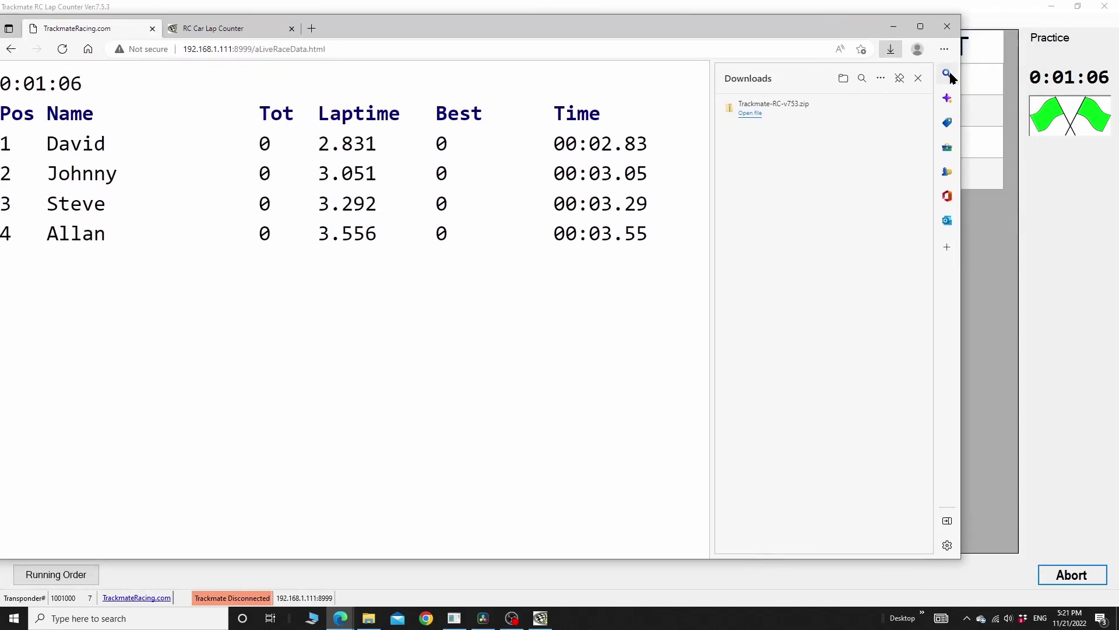
pyautogui.moveTo(962, 74); pyautogui.dragTo(519, 101)
pyautogui.click(475, 79)
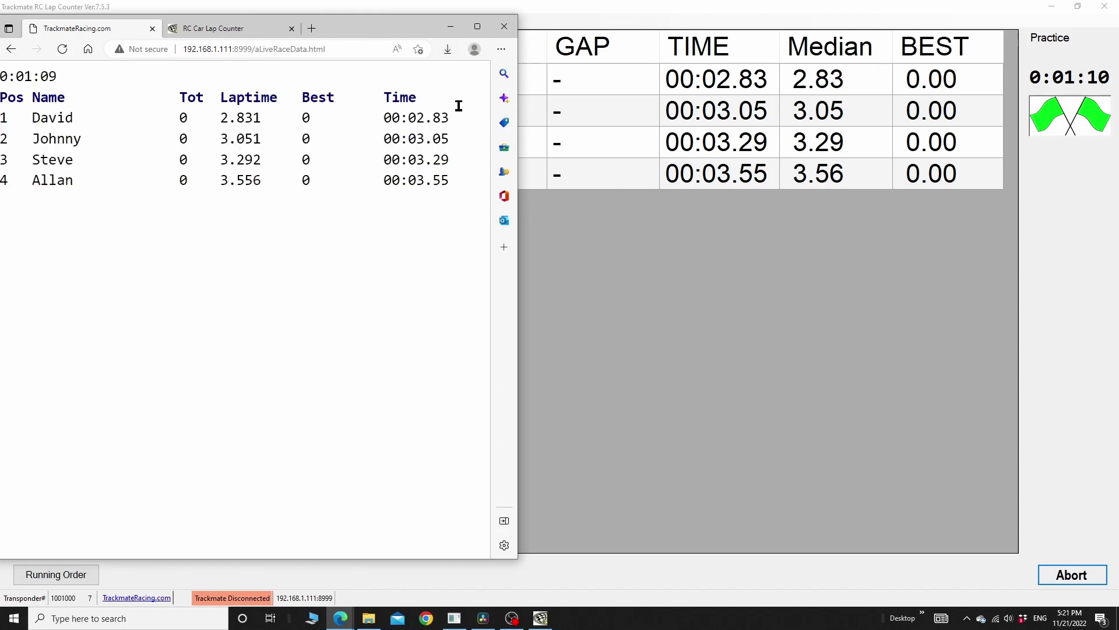
pyautogui.moveTo(362, 38); pyautogui.dragTo(389, 244)
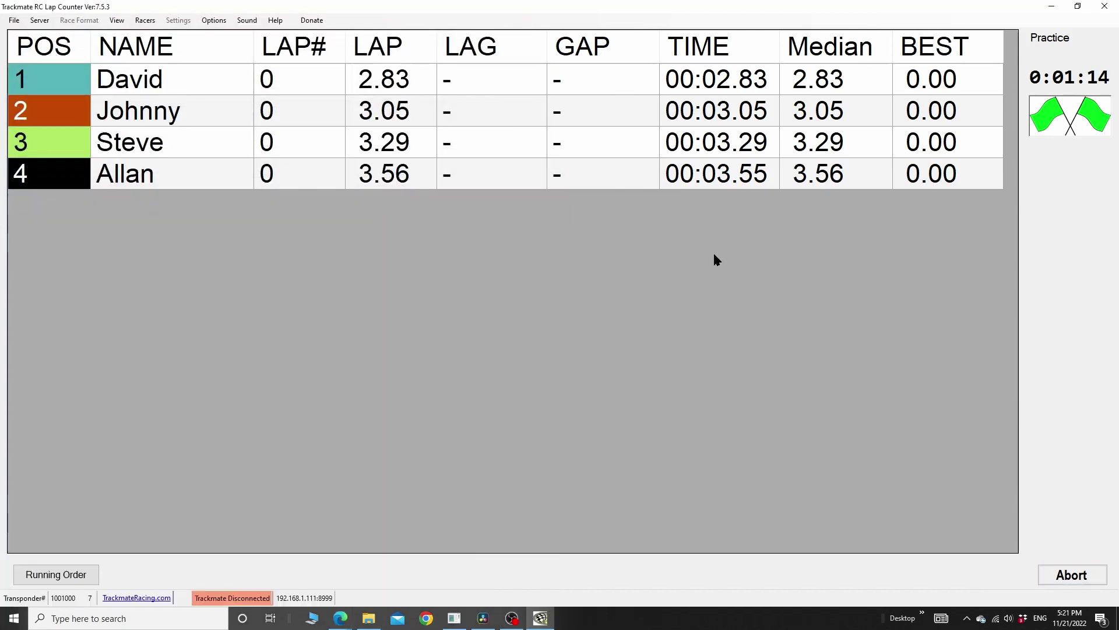
# Step: Reduce the lap counter to a smaller window and arrange it side by side with the live race data page
pyautogui.click(712, 252)
pyautogui.click(1078, 6)
pyautogui.moveTo(674, 131); pyautogui.dragTo(914, 153)
pyautogui.moveTo(443, 227); pyautogui.dragTo(435, 48)
pyautogui.moveTo(725, 151); pyautogui.dragTo(702, 67)
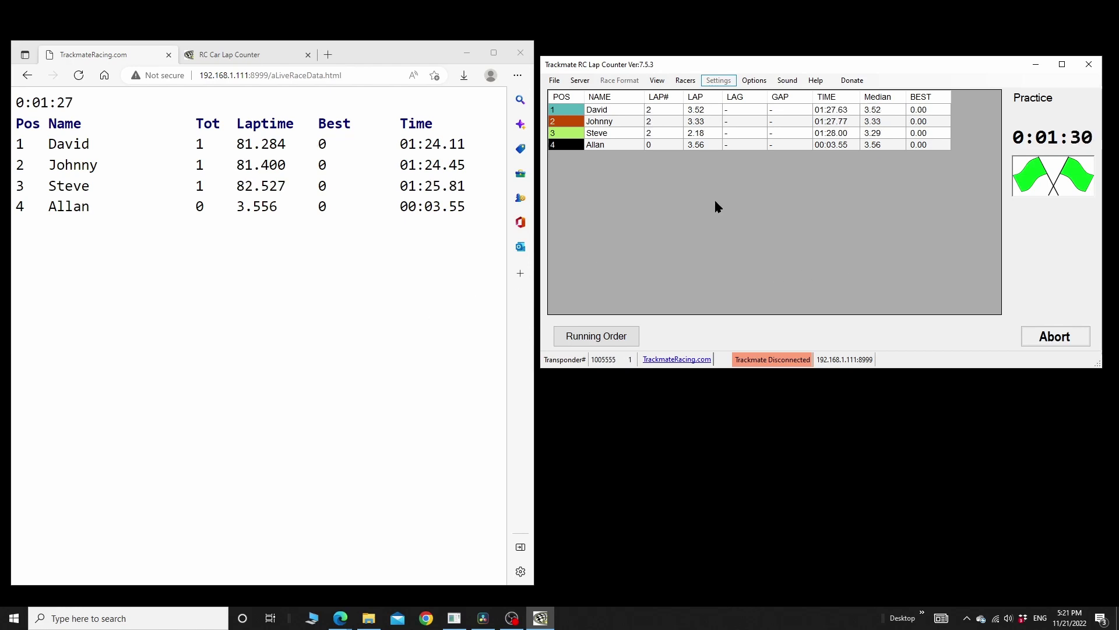
# Step: Review the announcer and sound effect choices in the lap counter's sound settings and close them
pyautogui.click(792, 83)
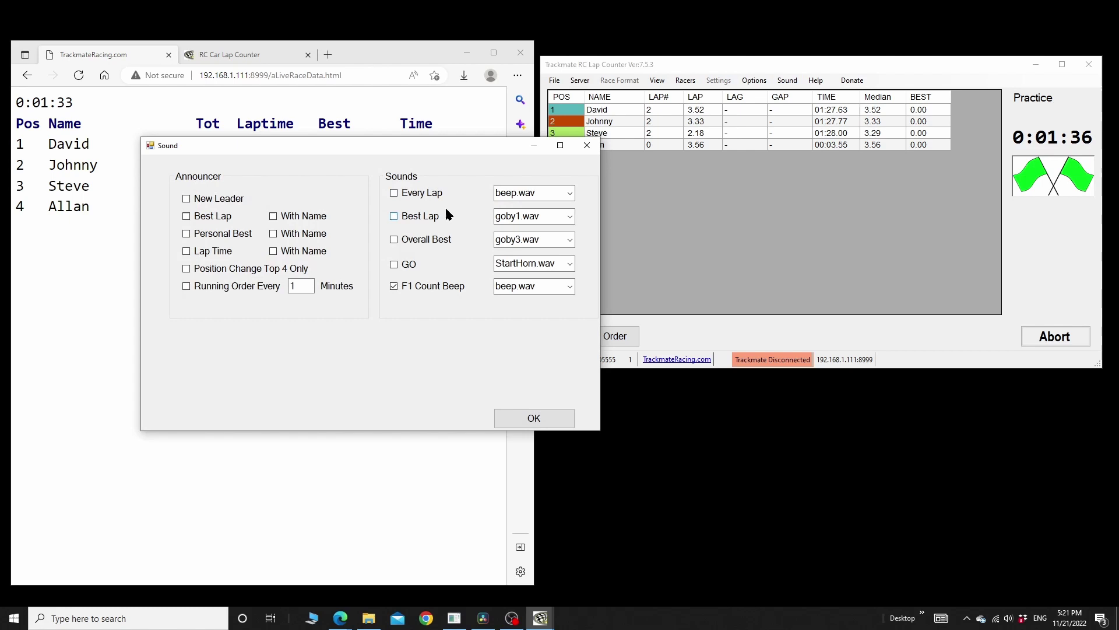
pyautogui.click(526, 420)
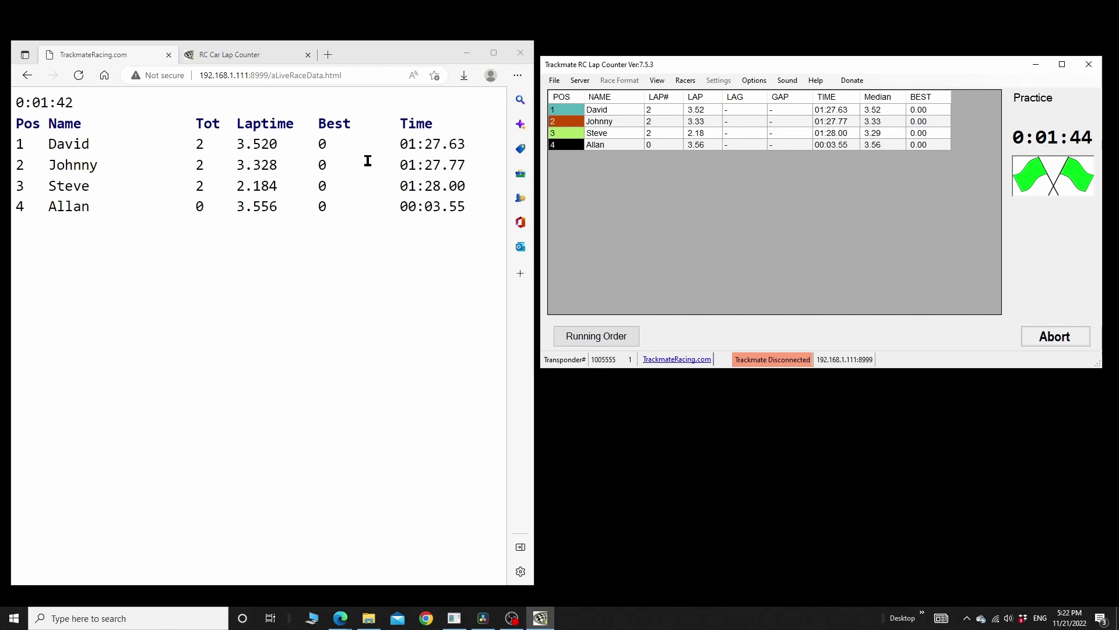
# Step: Go back to the server directory and view the saved files LapTimesLap210506-2244.txt and Lap_Summary_220527-0019.txt
pyautogui.click(30, 76)
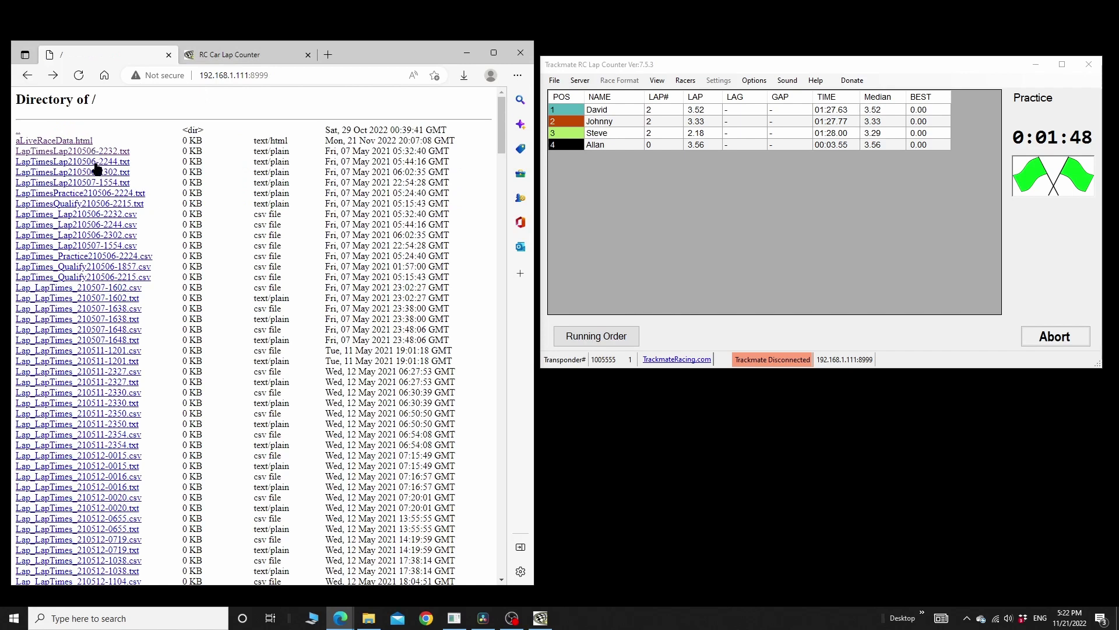
pyautogui.click(65, 163)
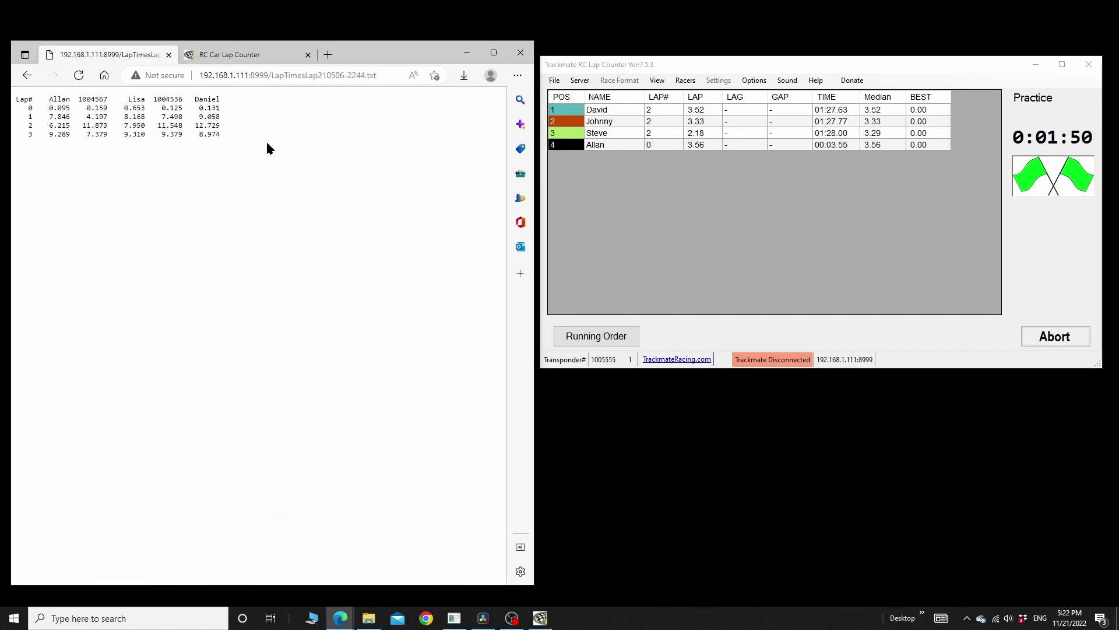
pyautogui.click(26, 74)
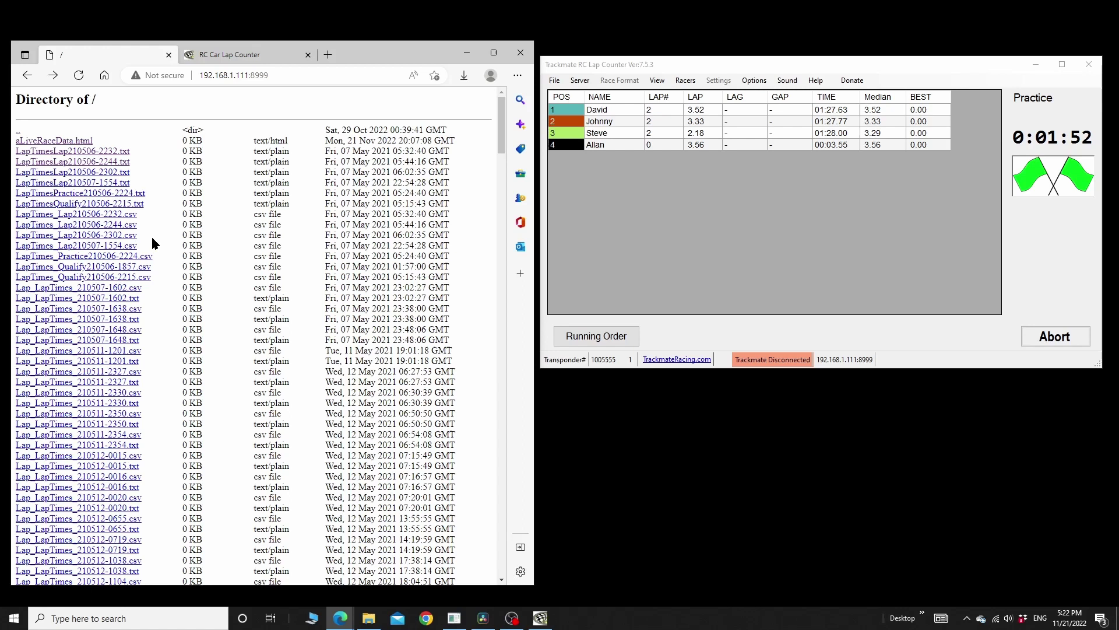
pyautogui.scroll(-20, 113, 263)
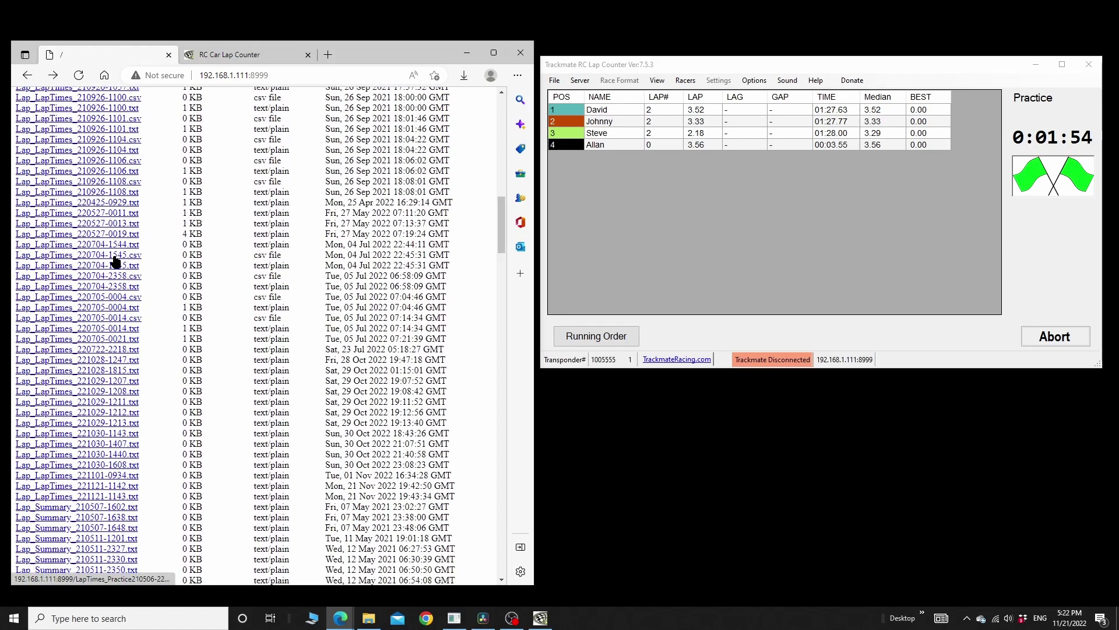
pyautogui.click(54, 212)
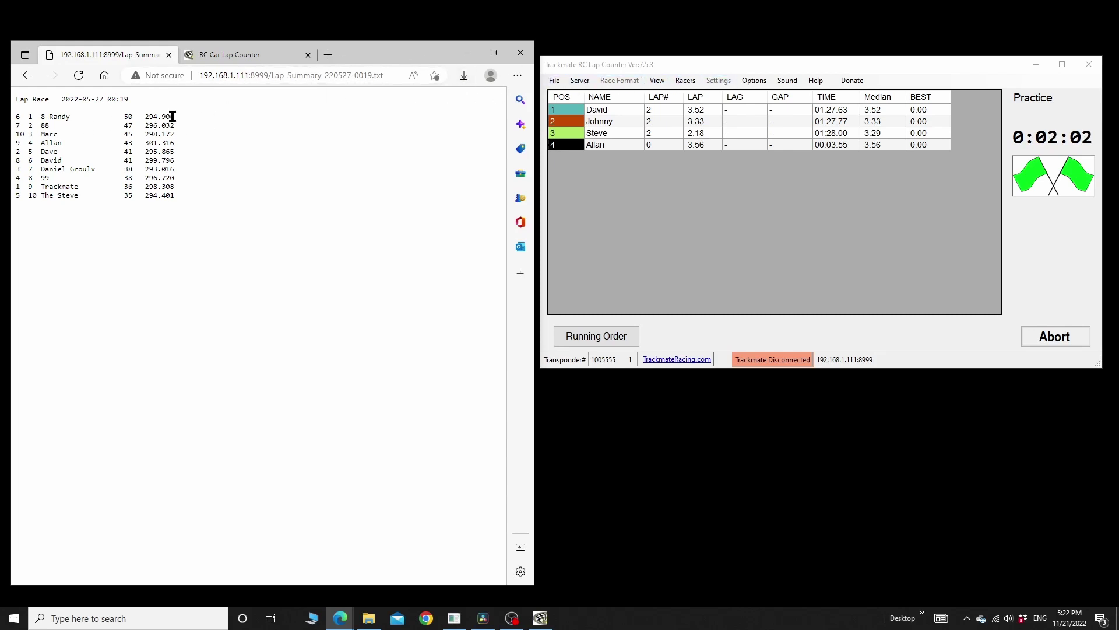
# Step: Review the lap counter's options for the countdown timer, Formula 1 lights start and race data files, and close them
pyautogui.click(752, 83)
pyautogui.click(752, 83)
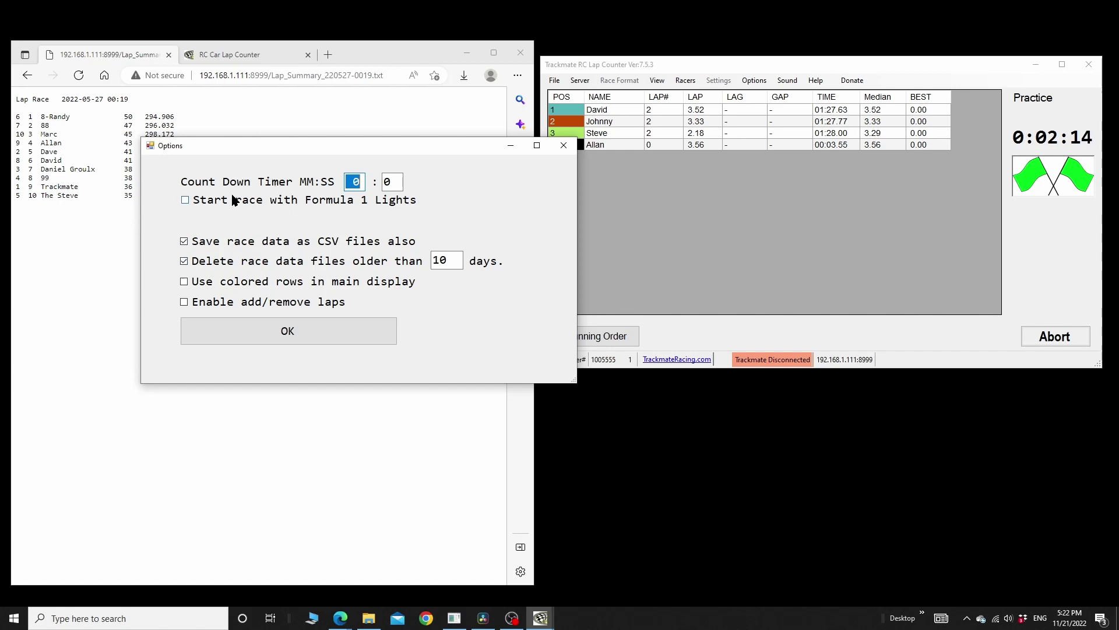
pyautogui.click(329, 337)
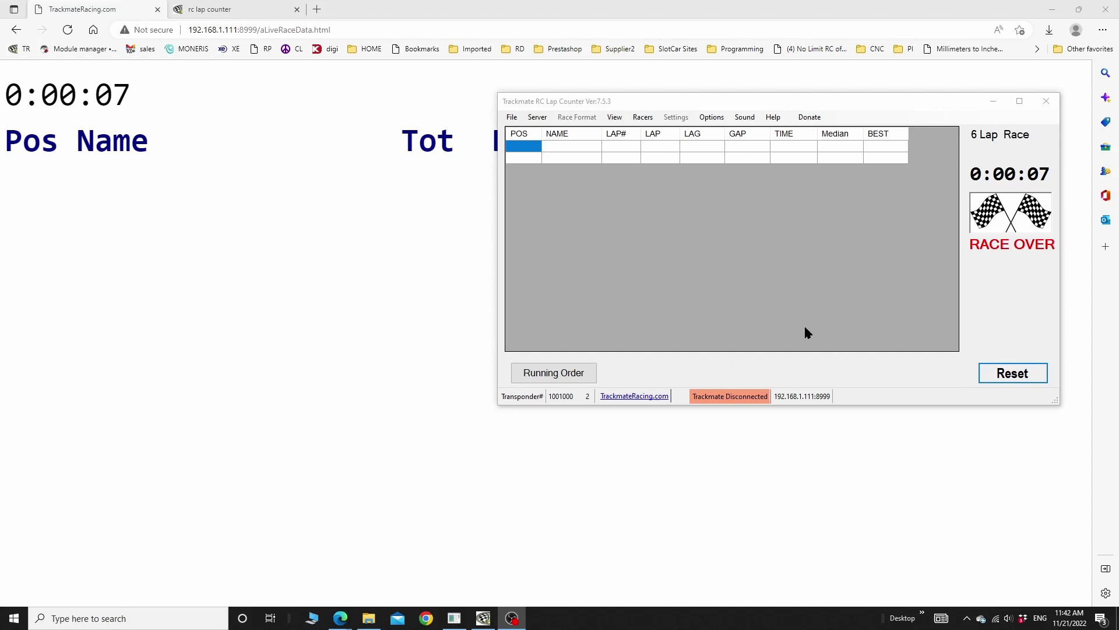
# Step: Reset the finished 6-lap race and try out starting, aborting and resetting it twice
pyautogui.click(1030, 378)
pyautogui.click(1042, 380)
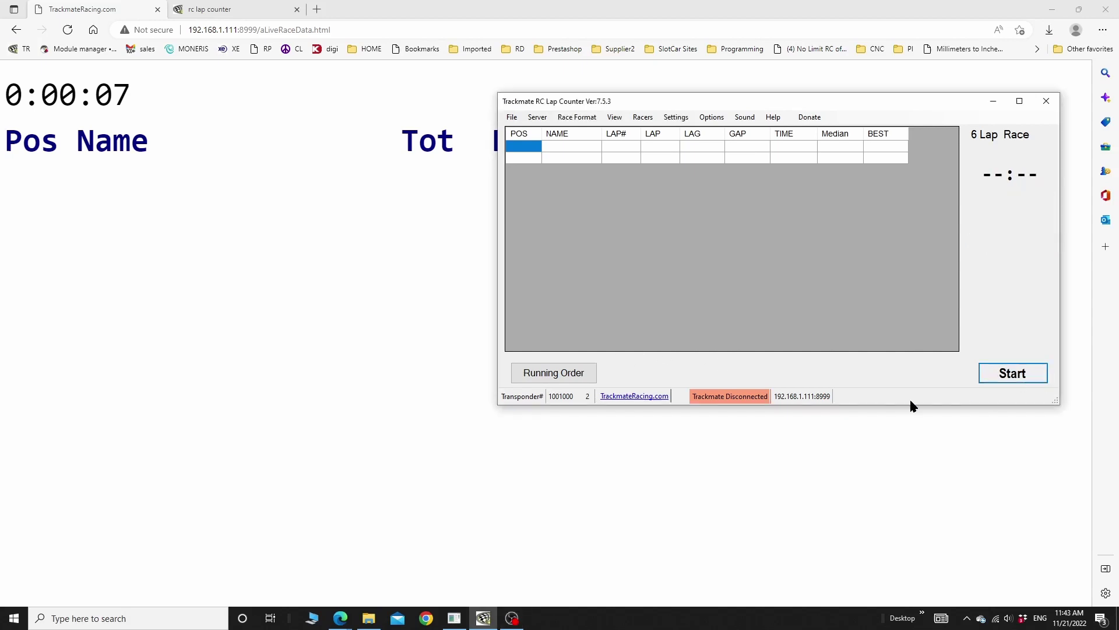
pyautogui.press('Return')
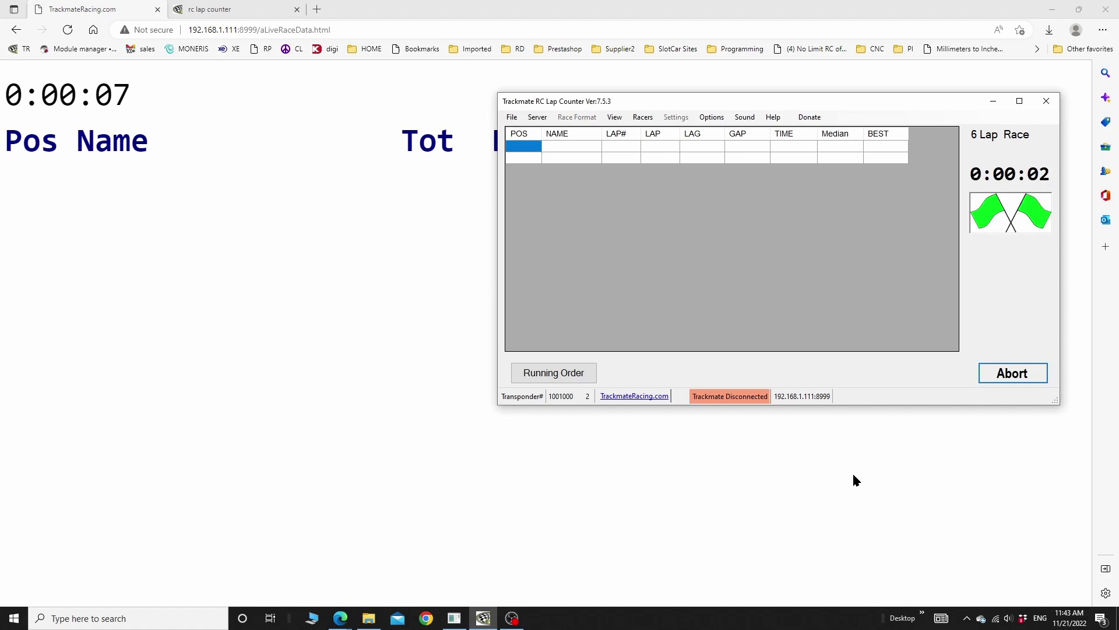
pyautogui.press('Return')
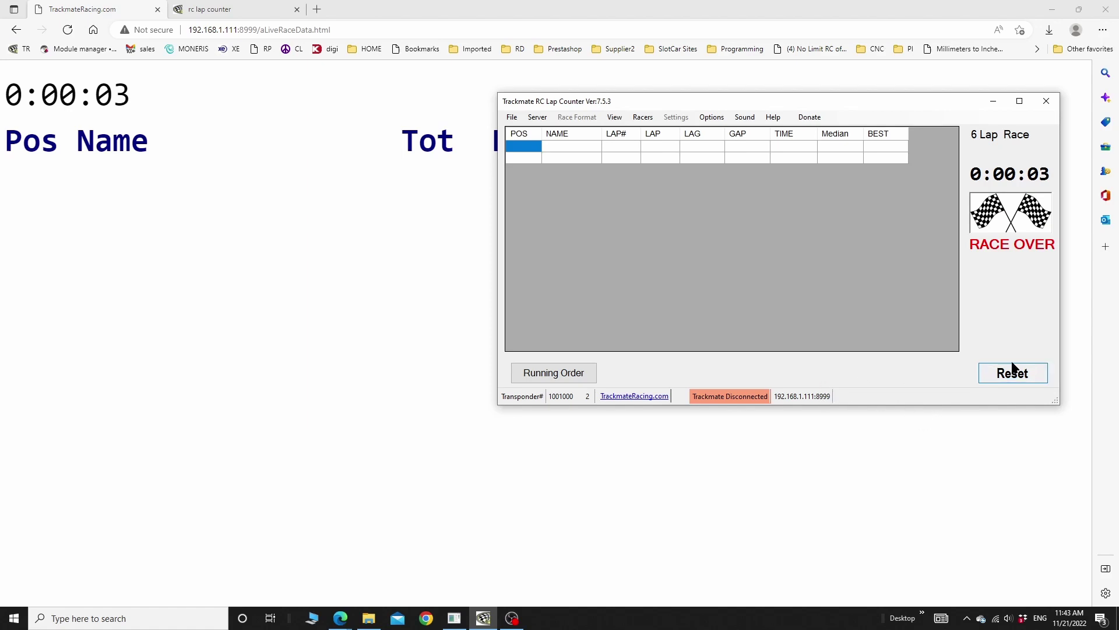
pyautogui.click(997, 374)
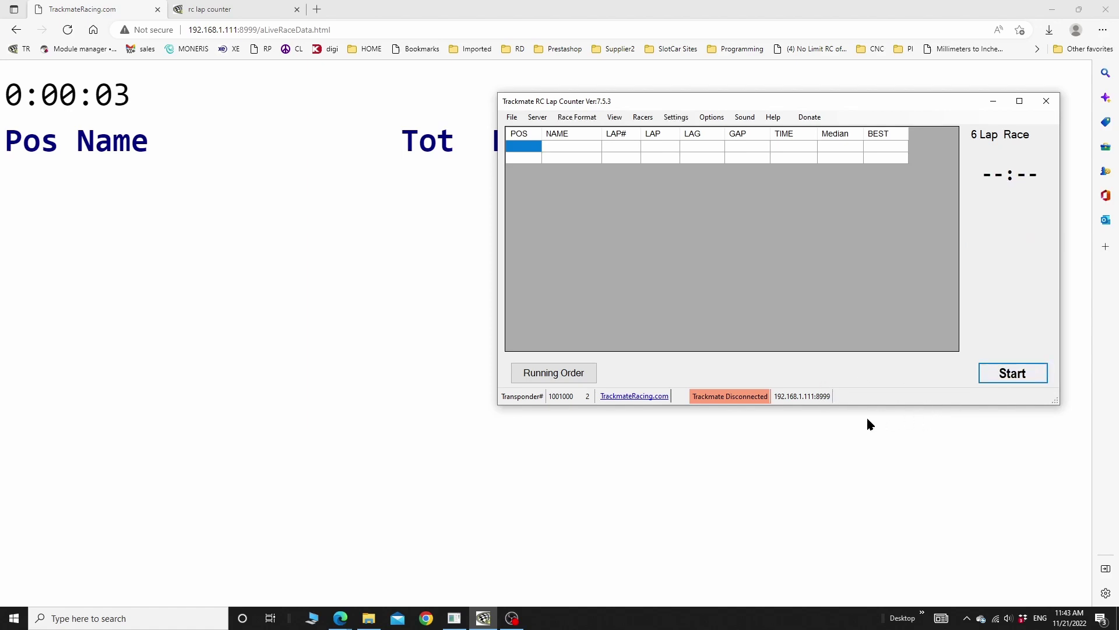
pyautogui.press('Return')
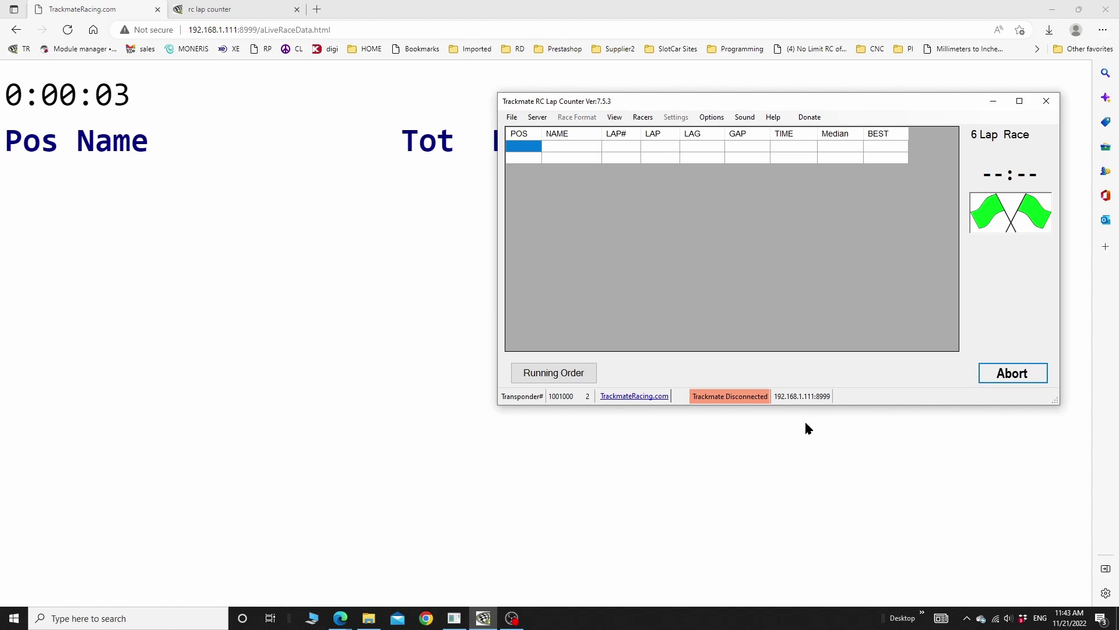
pyautogui.press('Return')
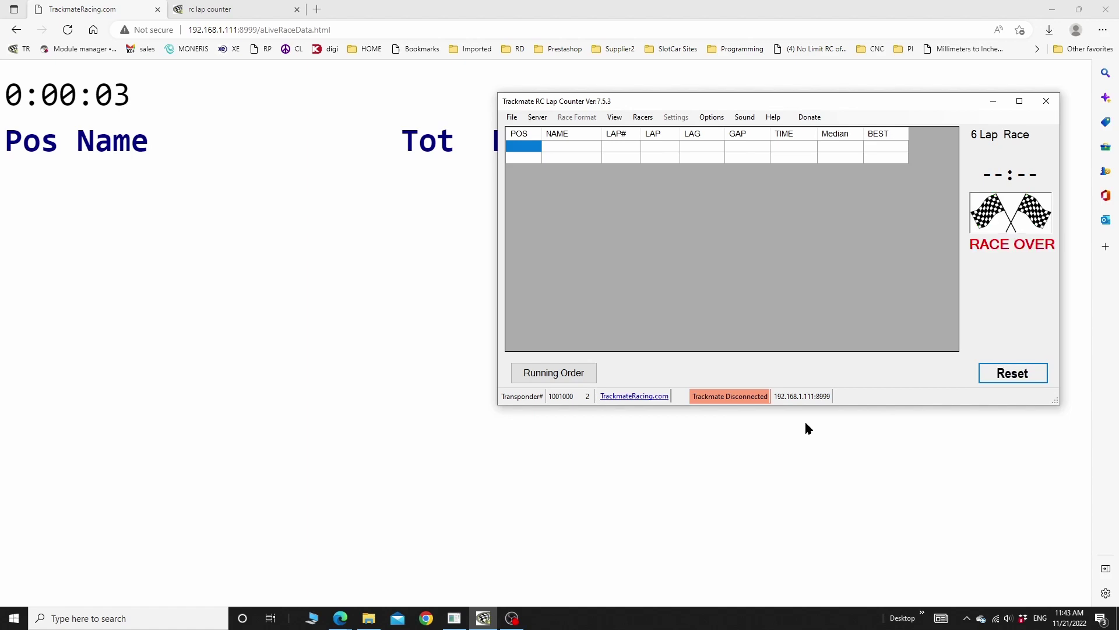
pyautogui.press('Return')
# Step: Start the 6-lap race, switch its flags to yellow and back to green, and abort and reset the race
pyautogui.click(1041, 378)
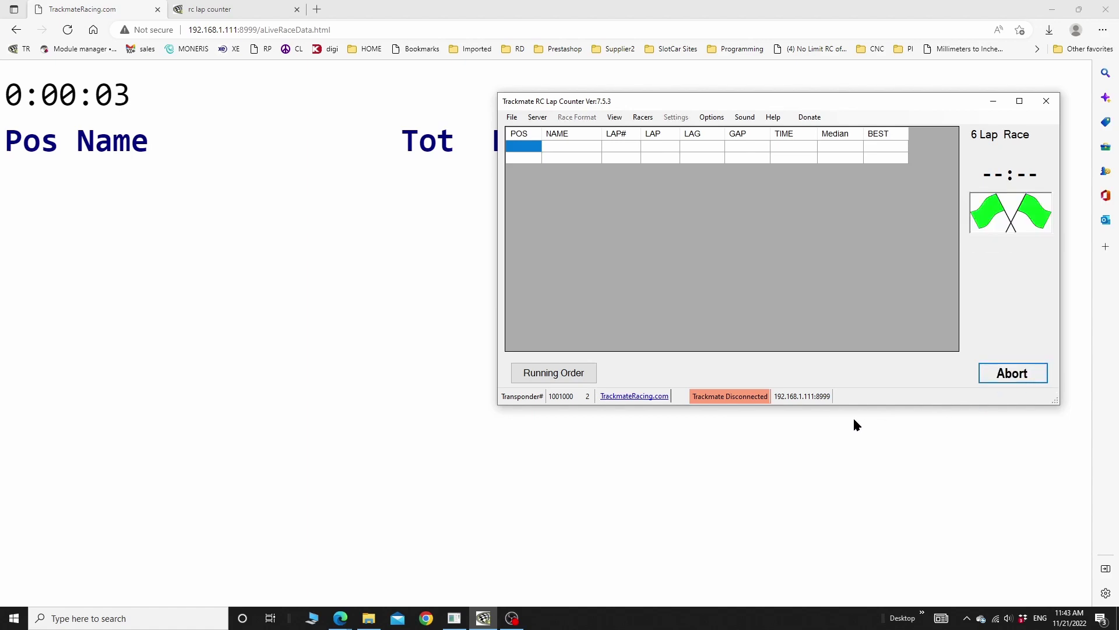
pyautogui.click(1003, 225)
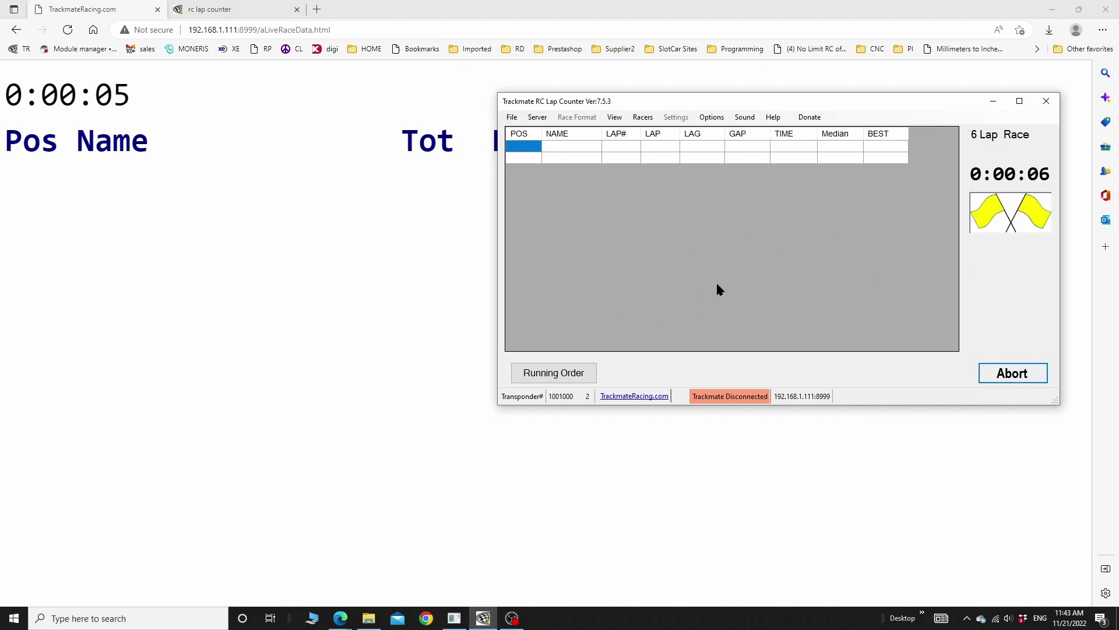
pyautogui.click(1007, 222)
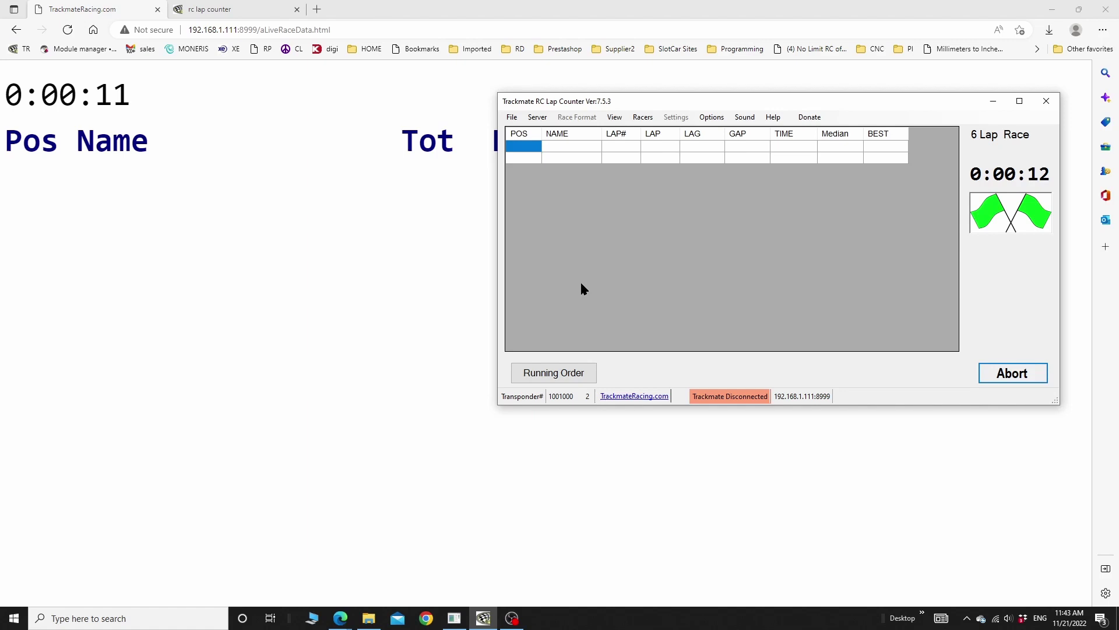
pyautogui.click(1005, 372)
pyautogui.click(1001, 372)
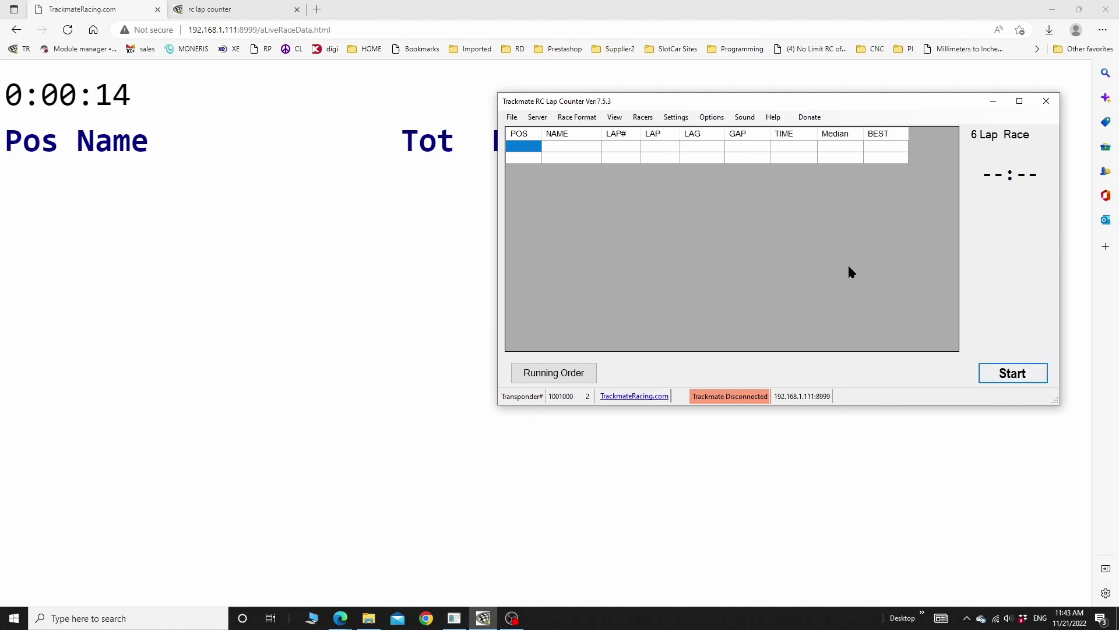
# Step: Set the race format to Practice and save it
pyautogui.click(574, 119)
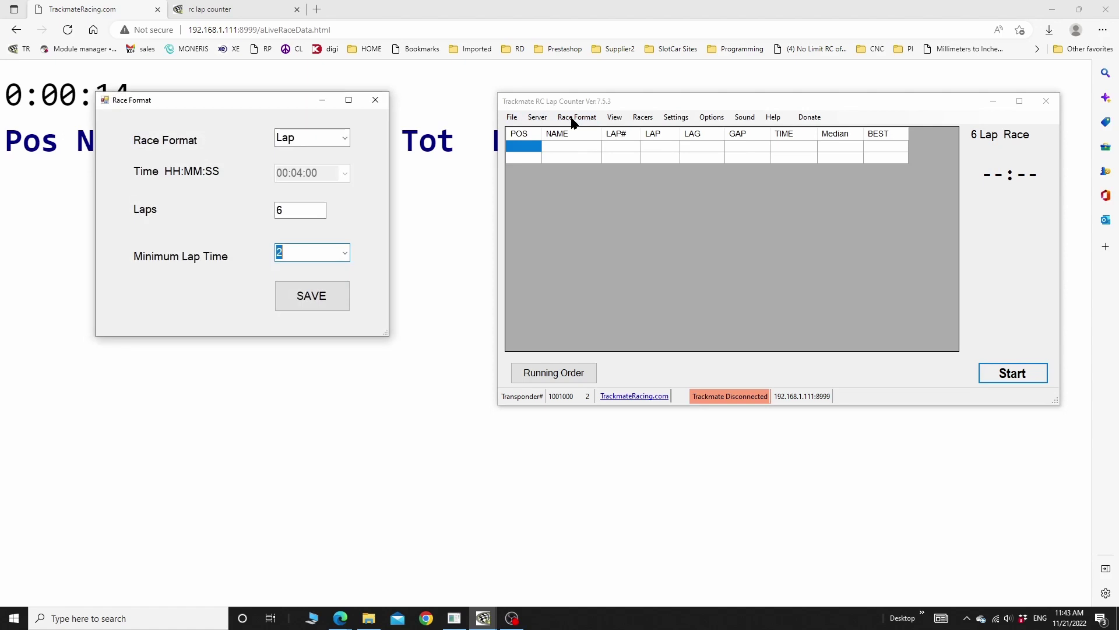
pyautogui.click(321, 137)
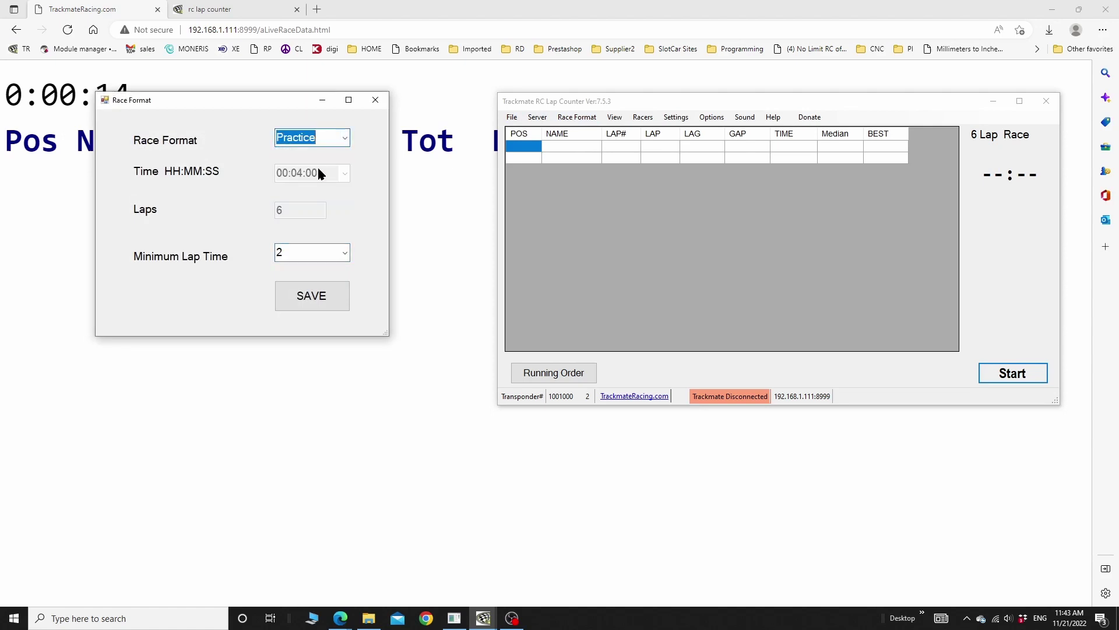
pyautogui.click(312, 296)
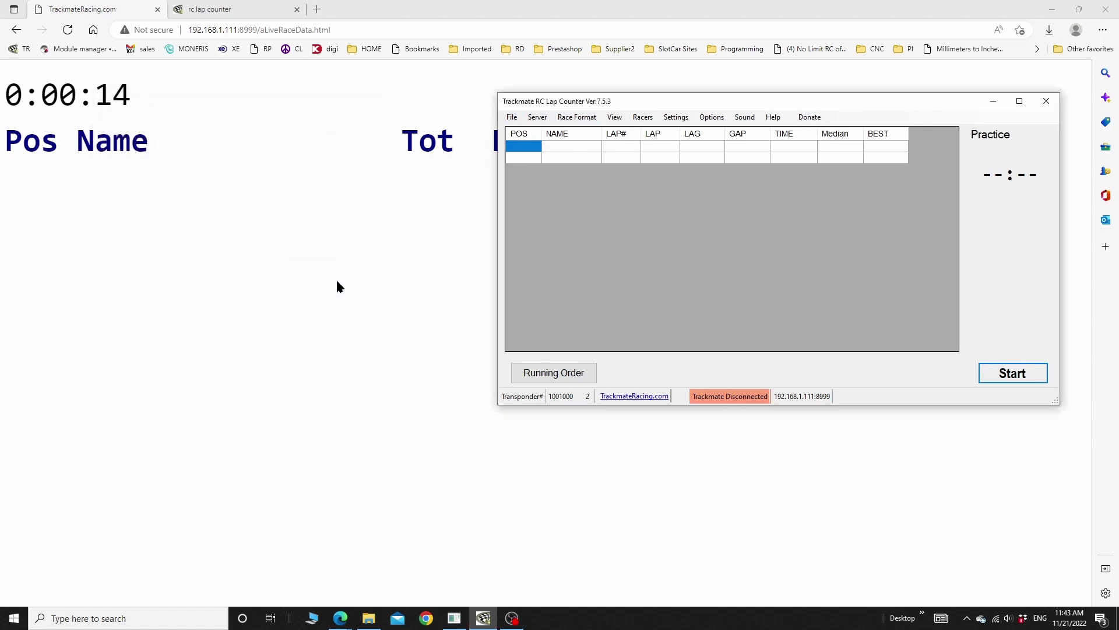
# Step: Start the Practice session, open the racer editor from the fourth-place racer's name in the results, and close it
pyautogui.click(1029, 372)
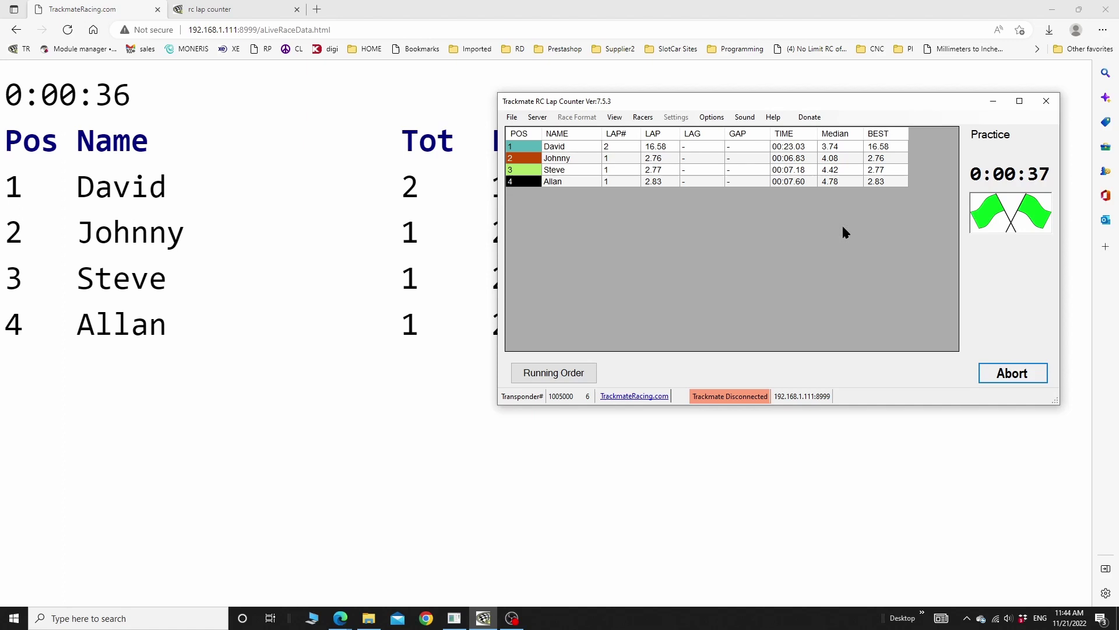
pyautogui.doubleClick(576, 182)
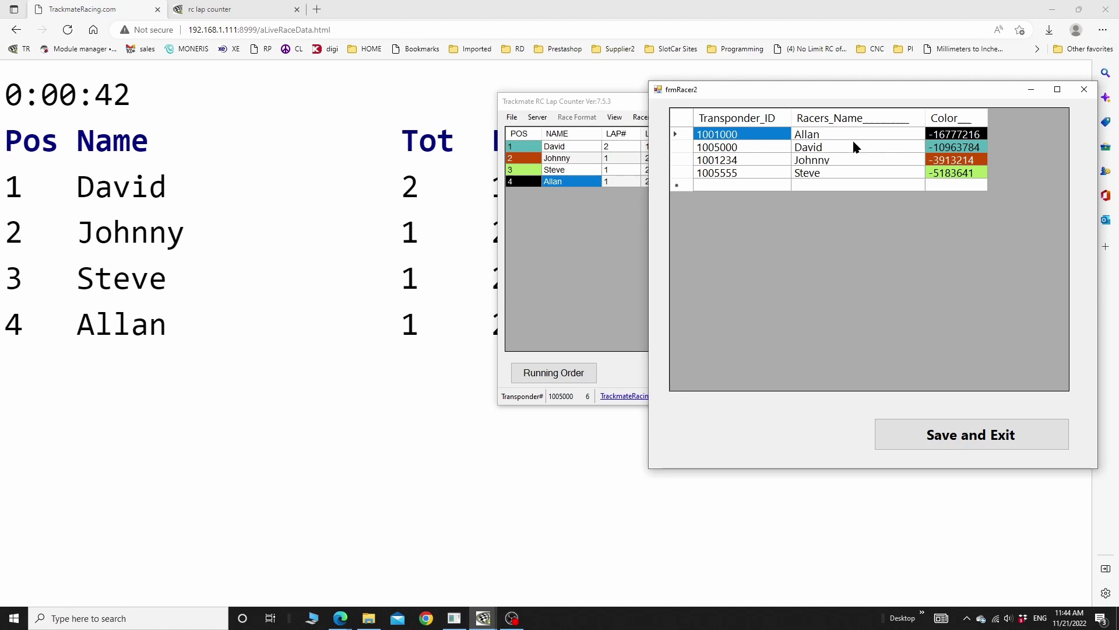
pyautogui.click(1085, 91)
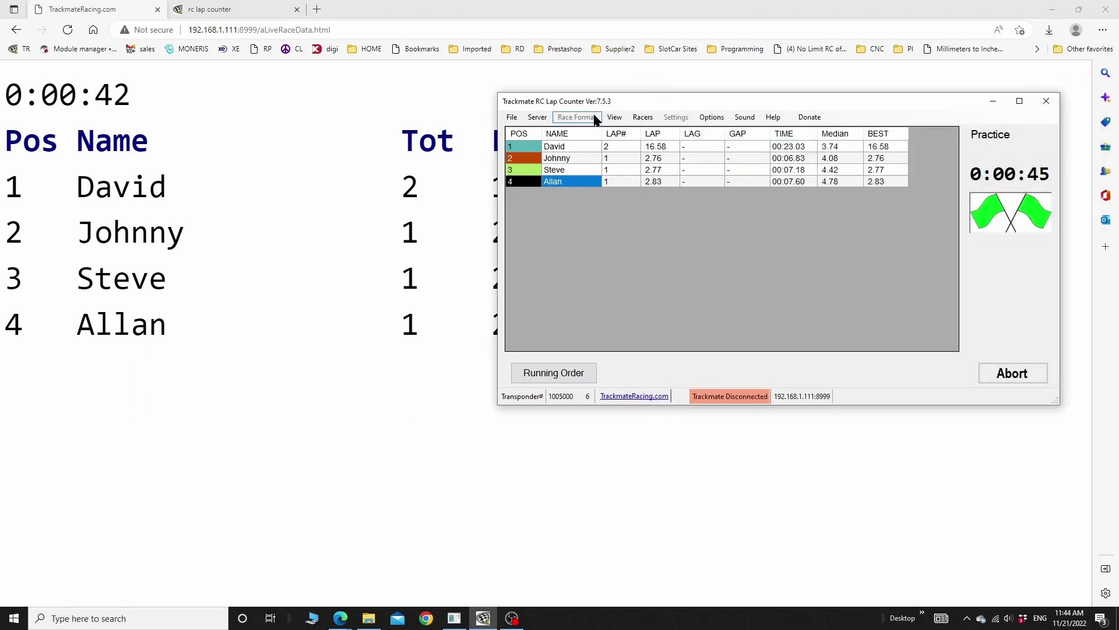
# Step: View the Edit Racers and Transponders list, close it, and move the lap counter window to uncover more of the live race page
pyautogui.click(642, 117)
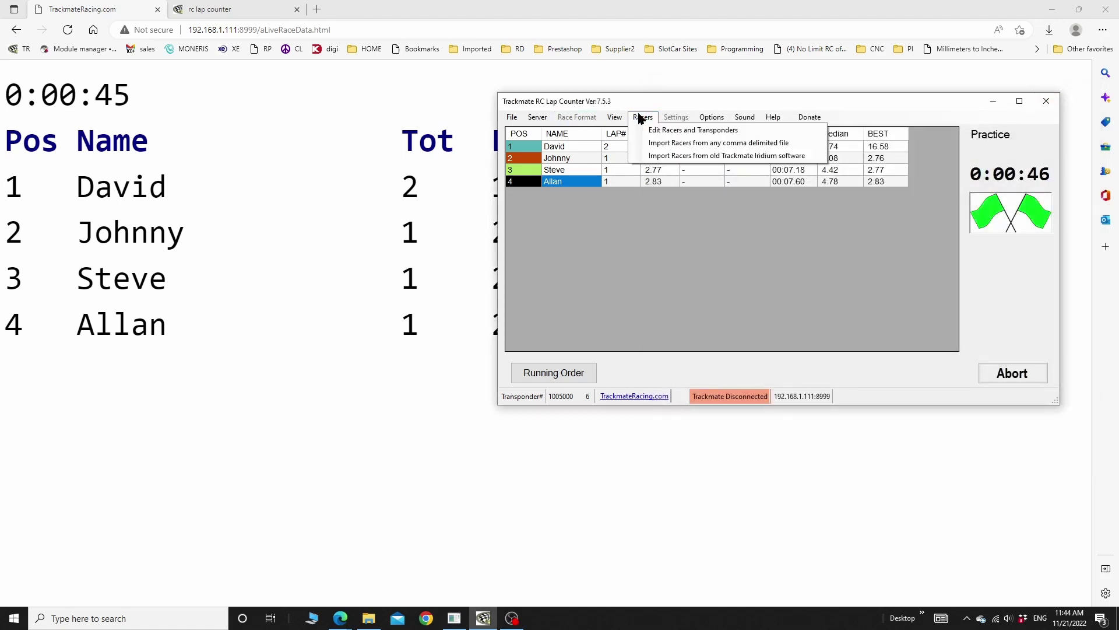
pyautogui.click(679, 129)
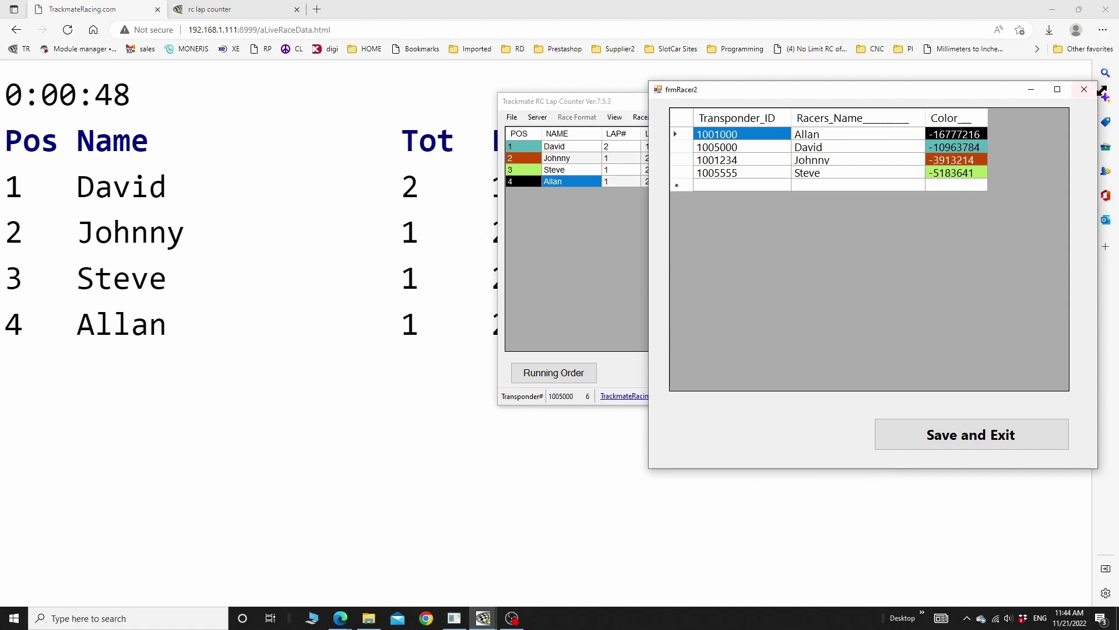
pyautogui.click(1085, 89)
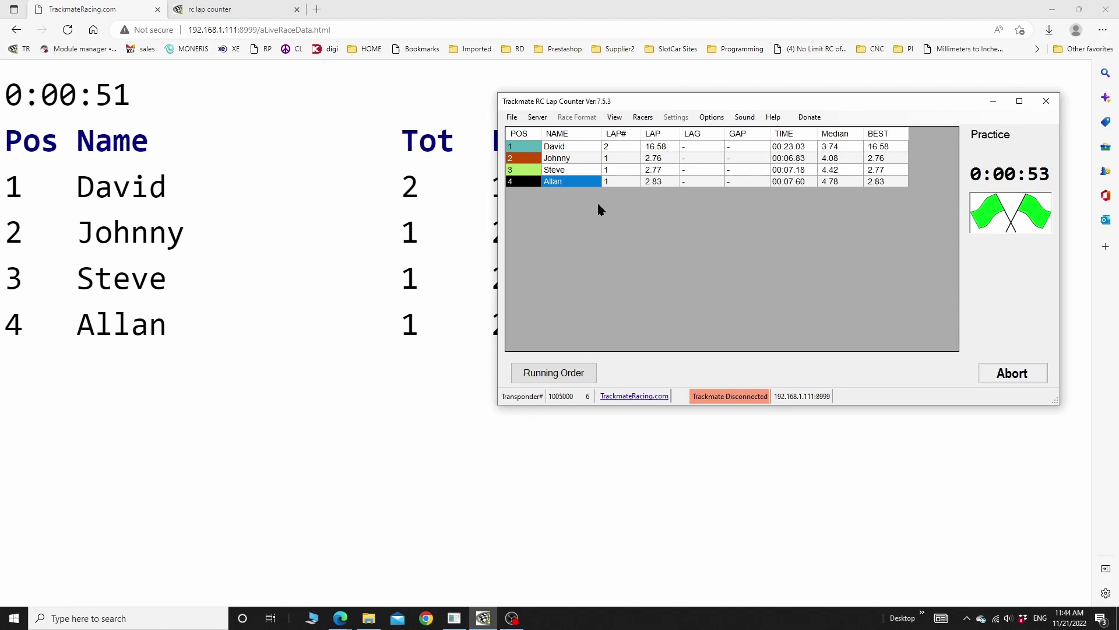
pyautogui.moveTo(721, 108); pyautogui.dragTo(647, 97)
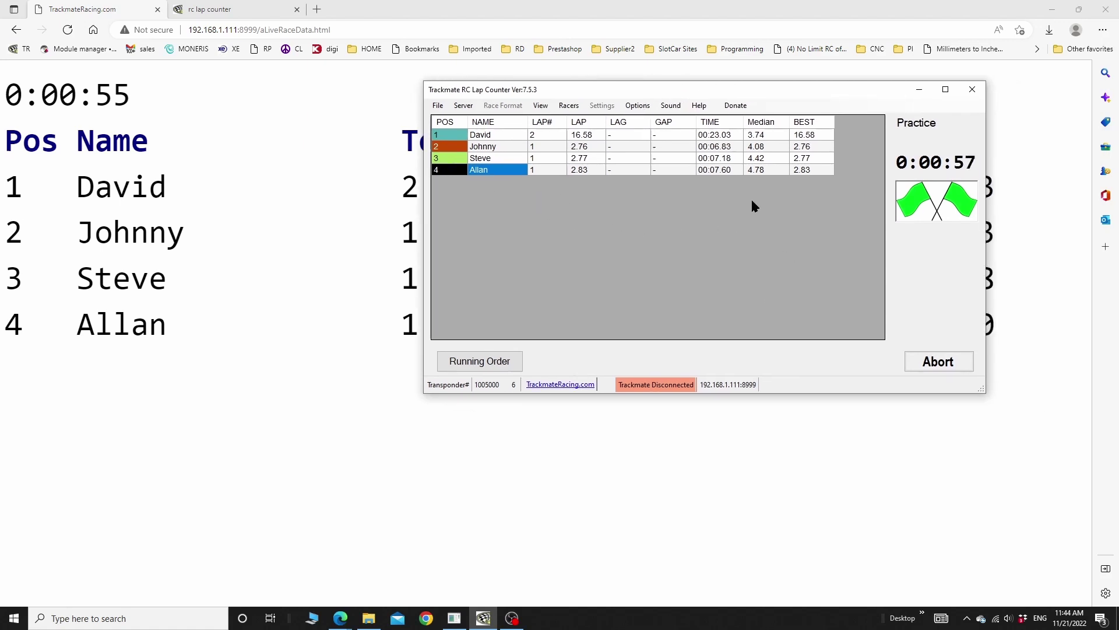